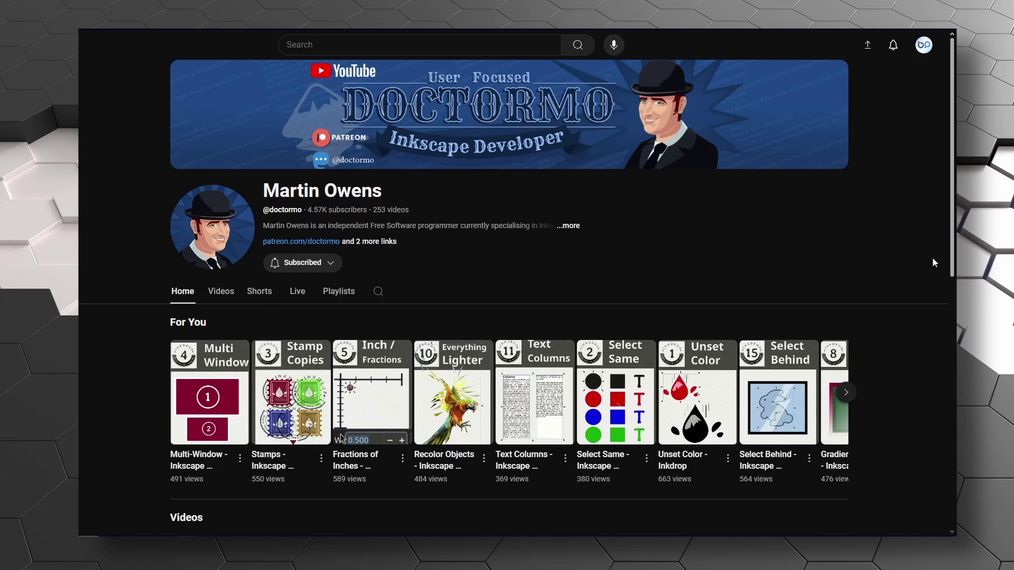
Scroll down the channel home page with middle-click autoscroll to reach the numbered Inkscape tips Shorts.
scroll(916, 266, down, 2)
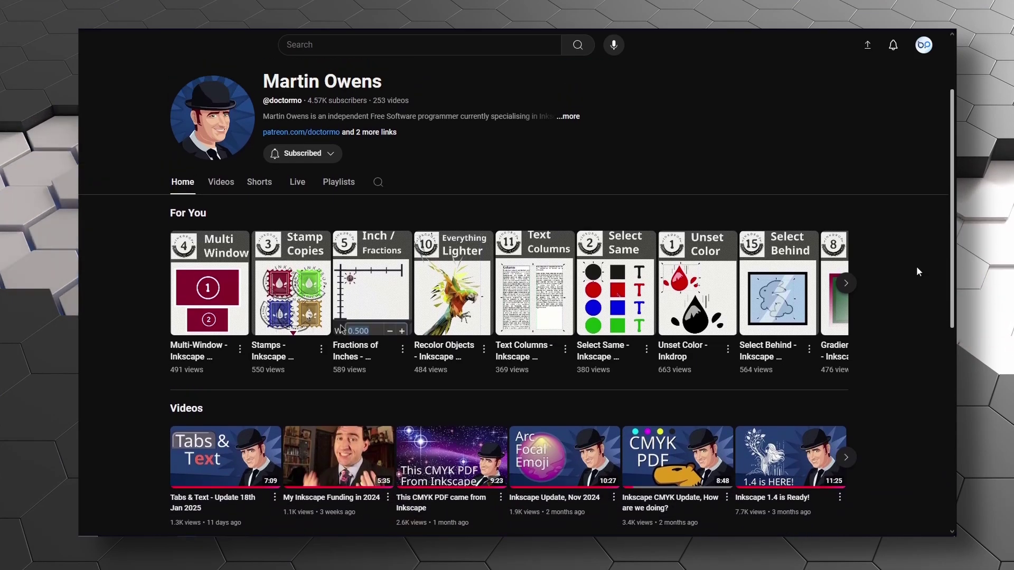
scroll(917, 266, up, 2)
middle_click(914, 224)
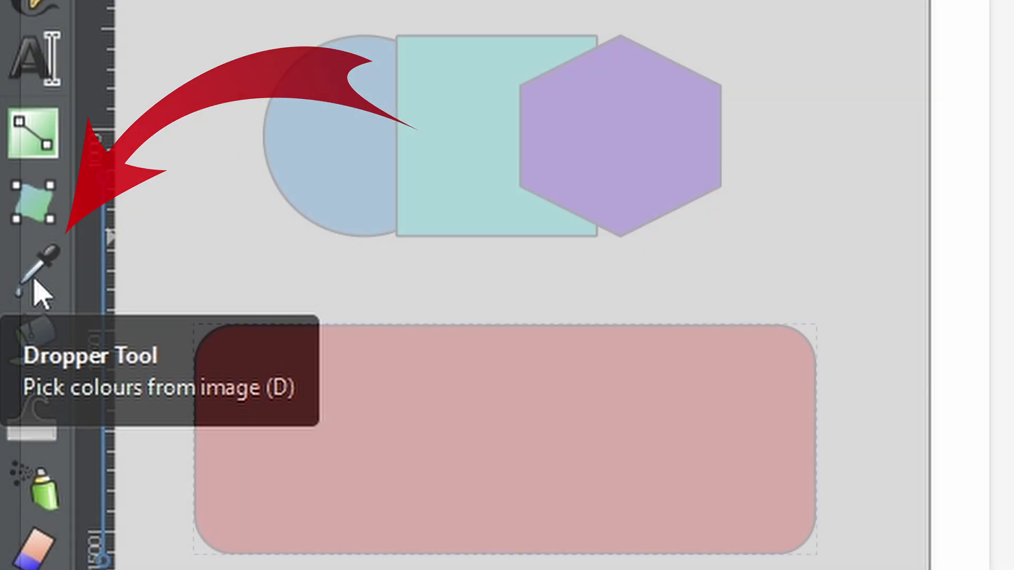
click(35, 278)
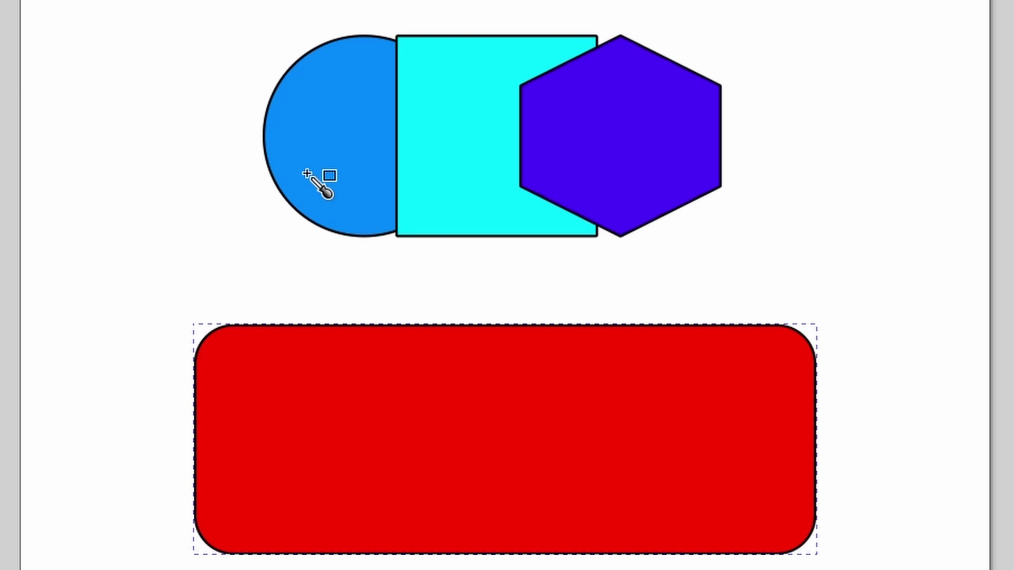
click(307, 175)
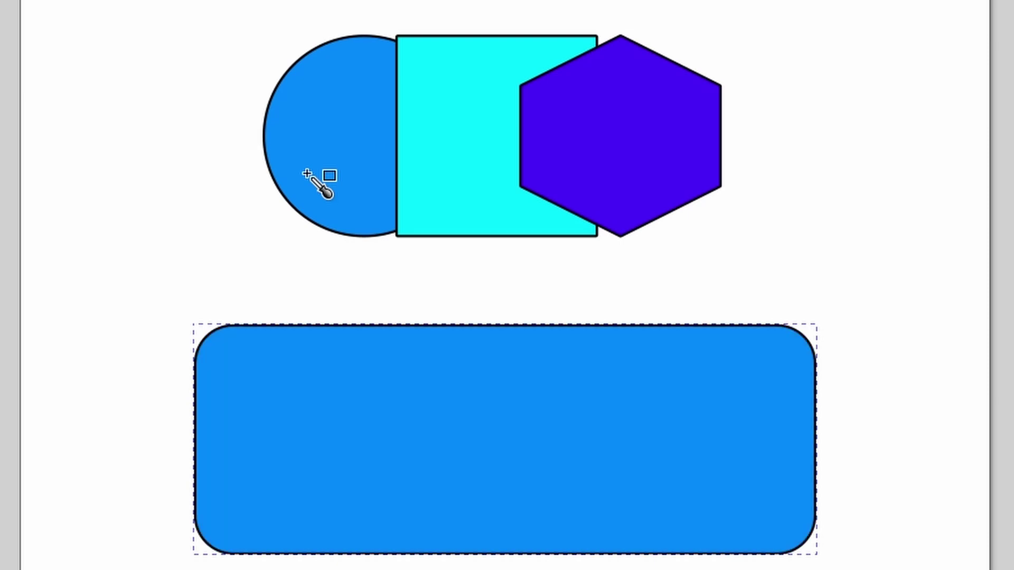
click(445, 151)
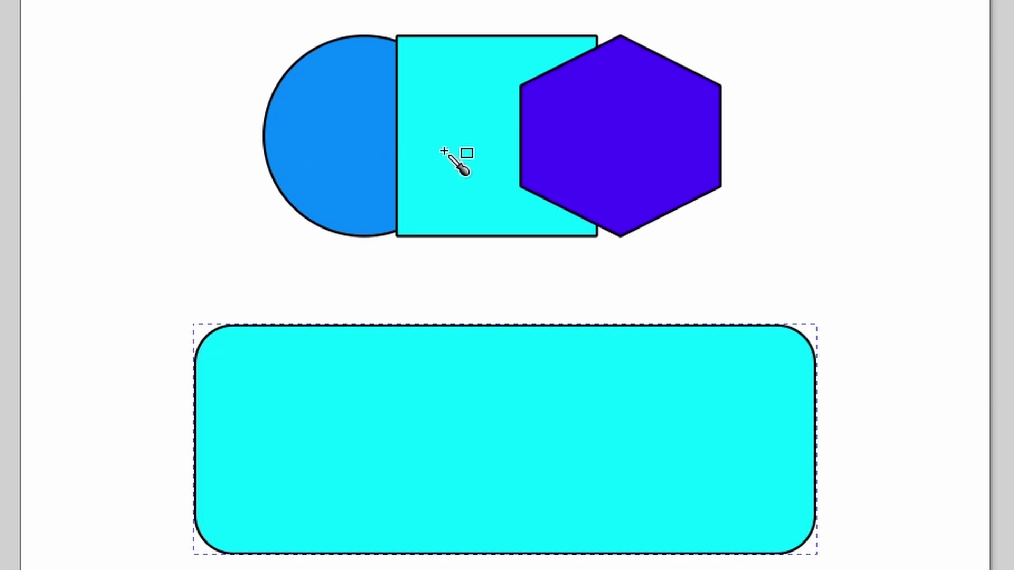
click(641, 170)
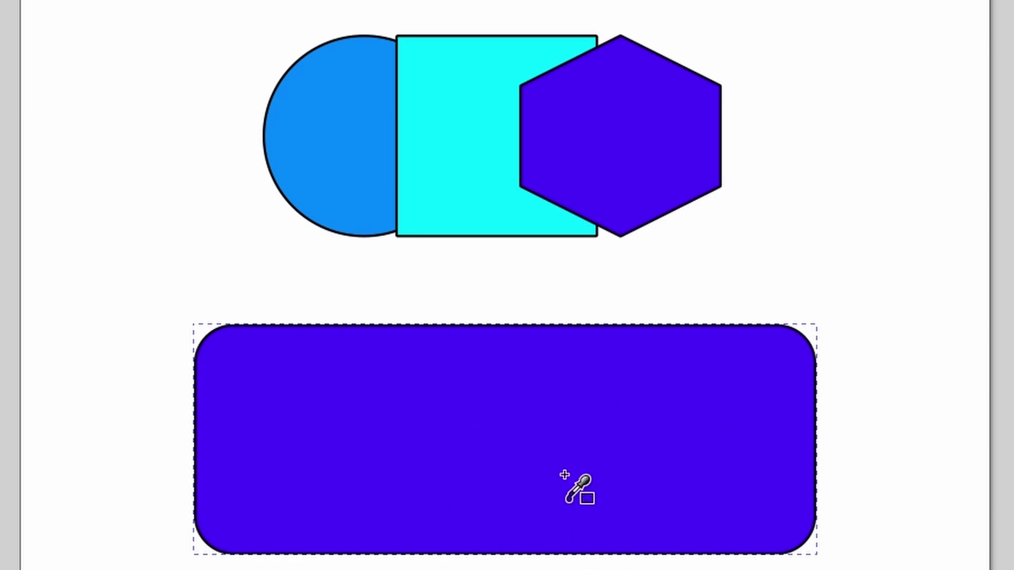
click(338, 143)
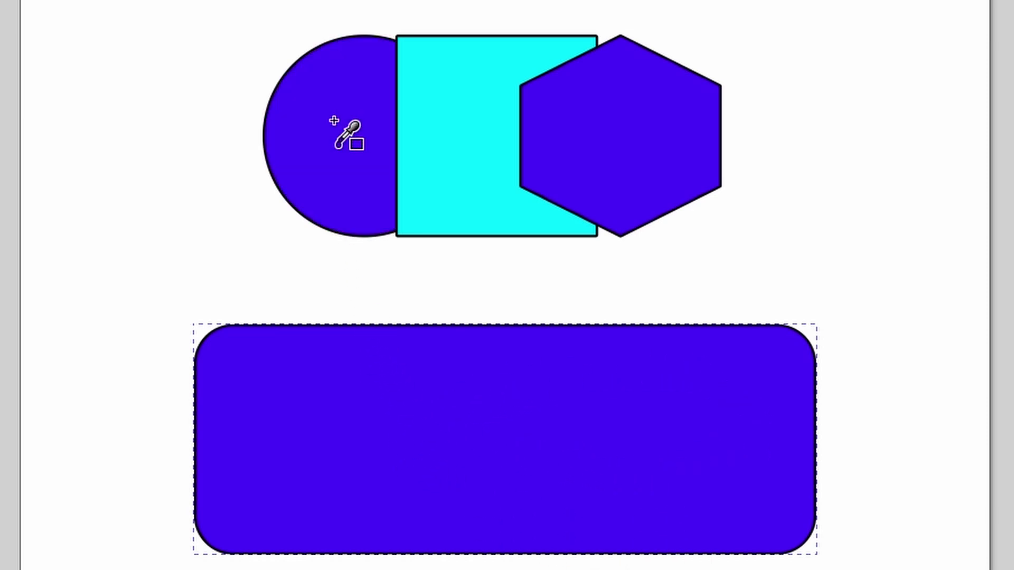
click(474, 157)
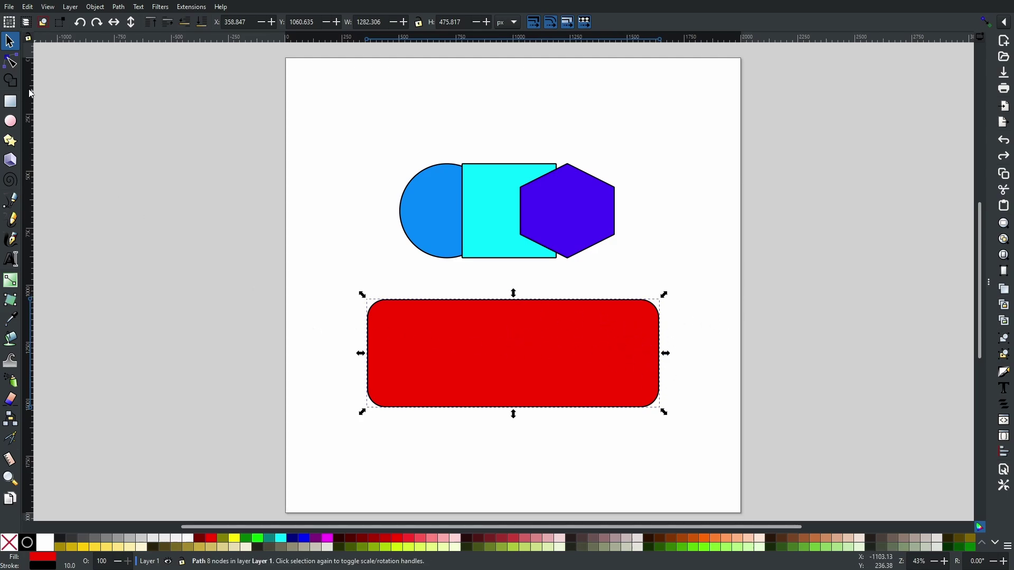
With the Node tool, select the red shape's right-hand nodes and stretch them outward to the right.
click(8, 65)
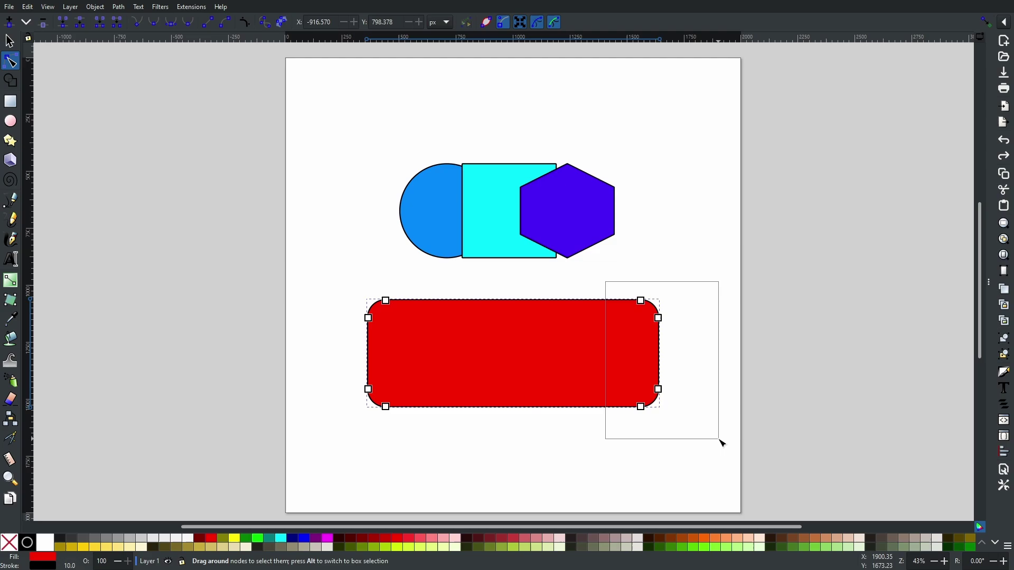
drag(720, 440, 719, 440)
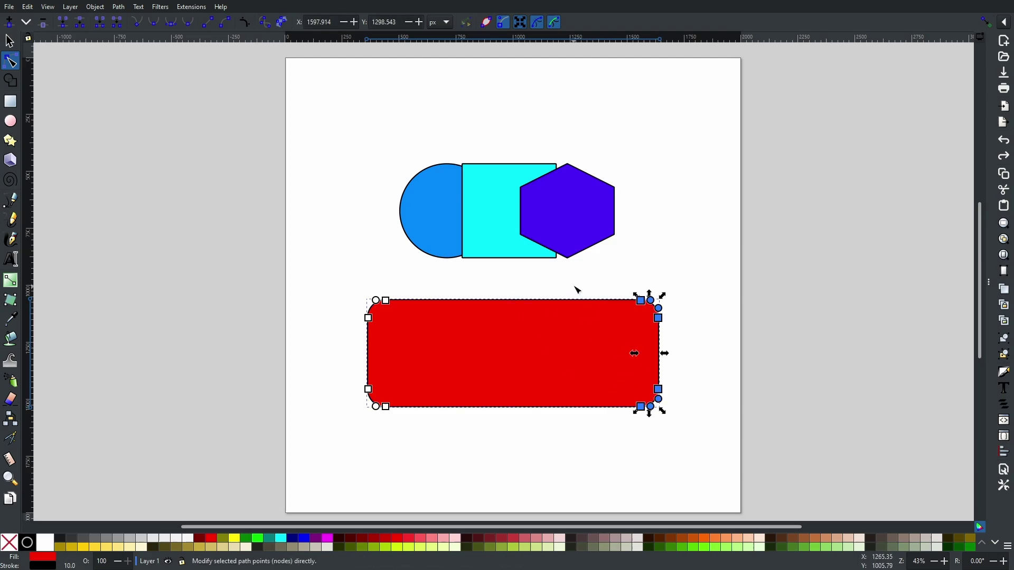
mouse_move(662, 321)
mouse_down()
mouse_move(879, 350)
mouse_move(518, 317)
mouse_move(720, 333)
mouse_move(598, 319)
mouse_move(668, 317)
mouse_move(647, 321)
mouse_up()
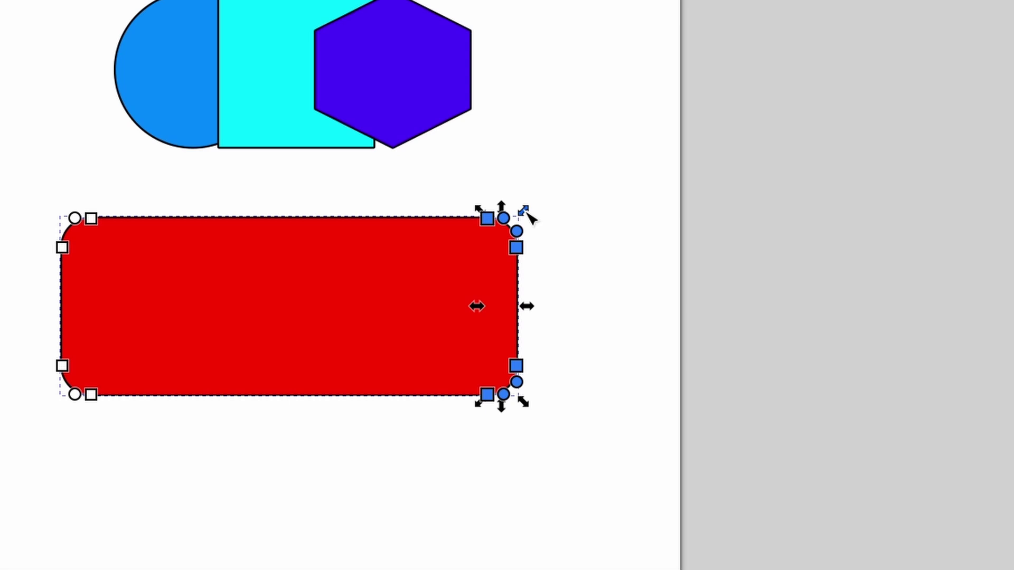
drag(531, 215, 740, 317)
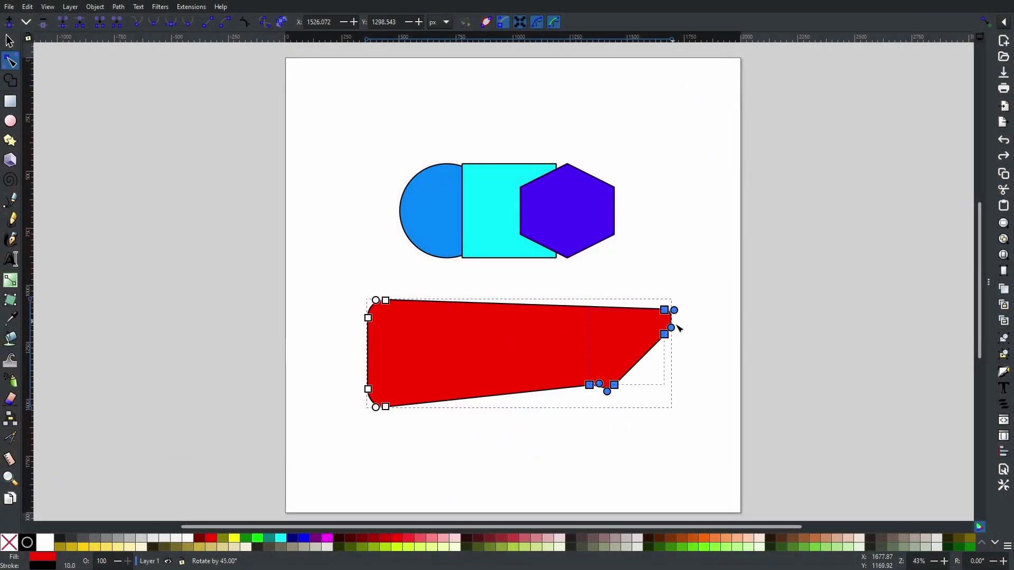
Rotate the red shape's selected right-hand nodes, undo the attempt, and toggle the node handles again.
drag(674, 330, 655, 284)
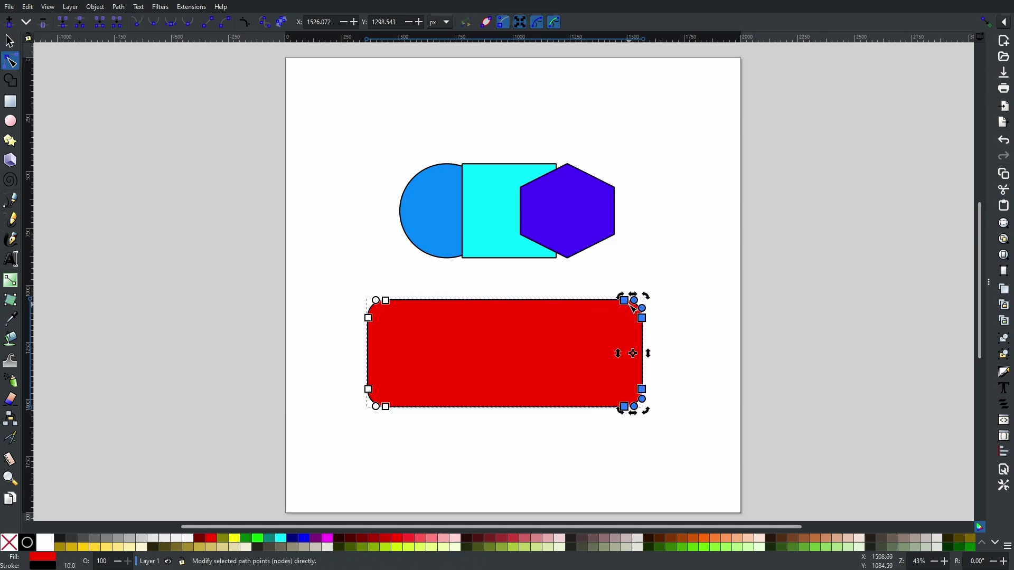
mouse_move(631, 305)
mouse_down()
mouse_move(633, 222)
mouse_move(658, 394)
mouse_move(633, 299)
mouse_up()
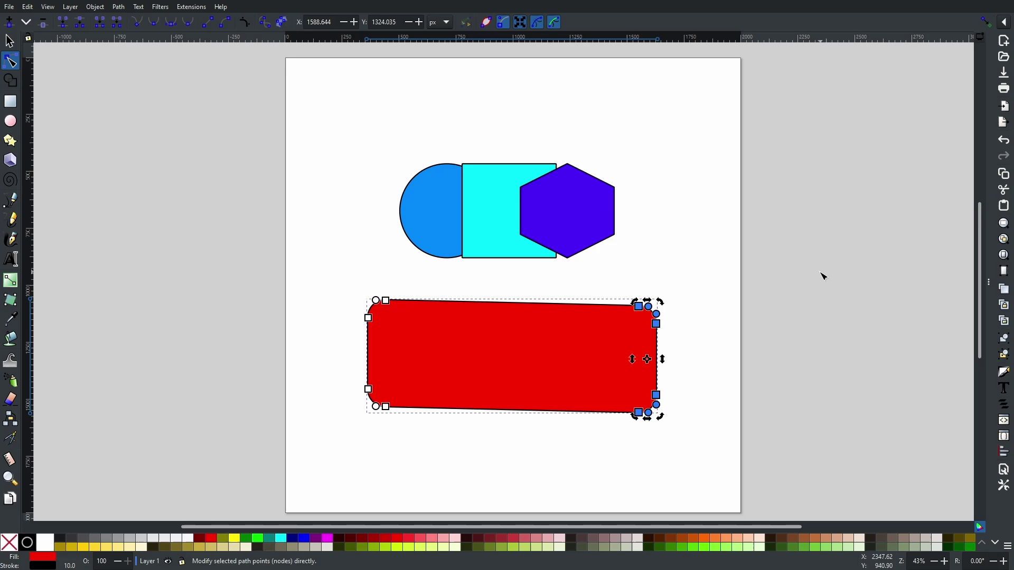
key(ctrl+z)
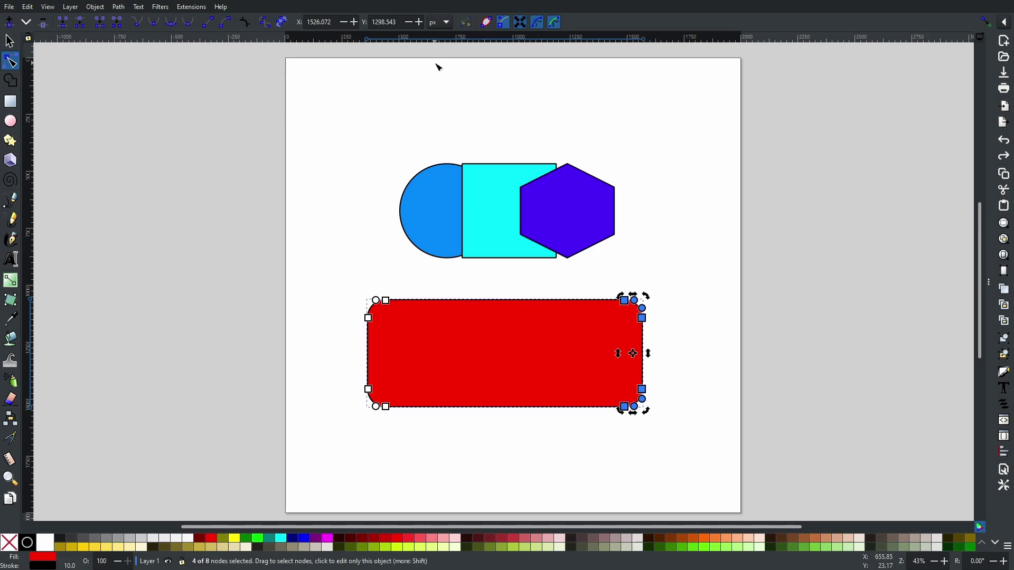
click(642, 320)
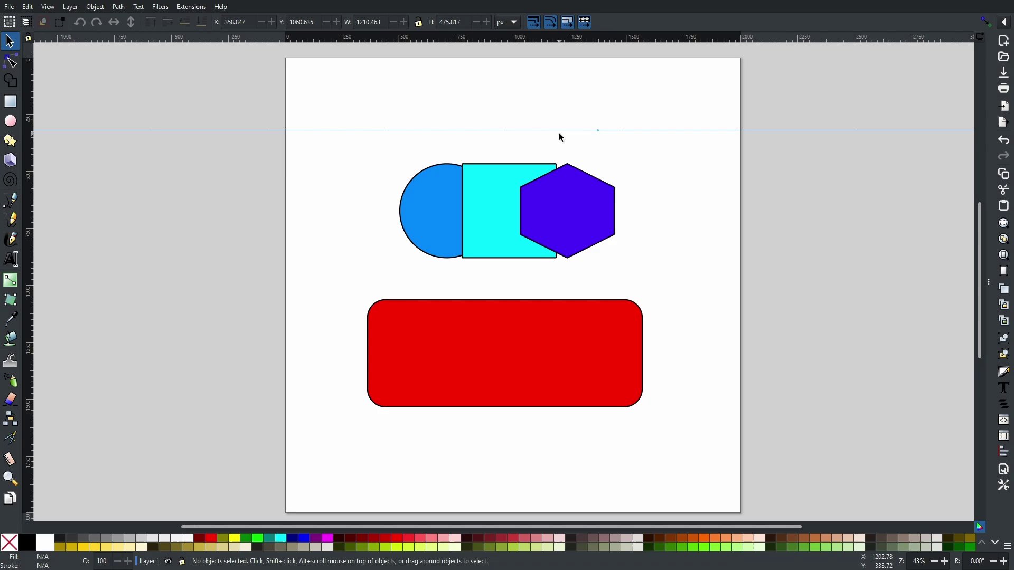
Snap the horizontal guide to the cyan square's top midpoint, then delete the guide.
mouse_move(556, 136)
mouse_down()
mouse_move(636, 195)
mouse_move(587, 233)
mouse_move(491, 149)
mouse_move(518, 126)
mouse_move(536, 134)
mouse_up()
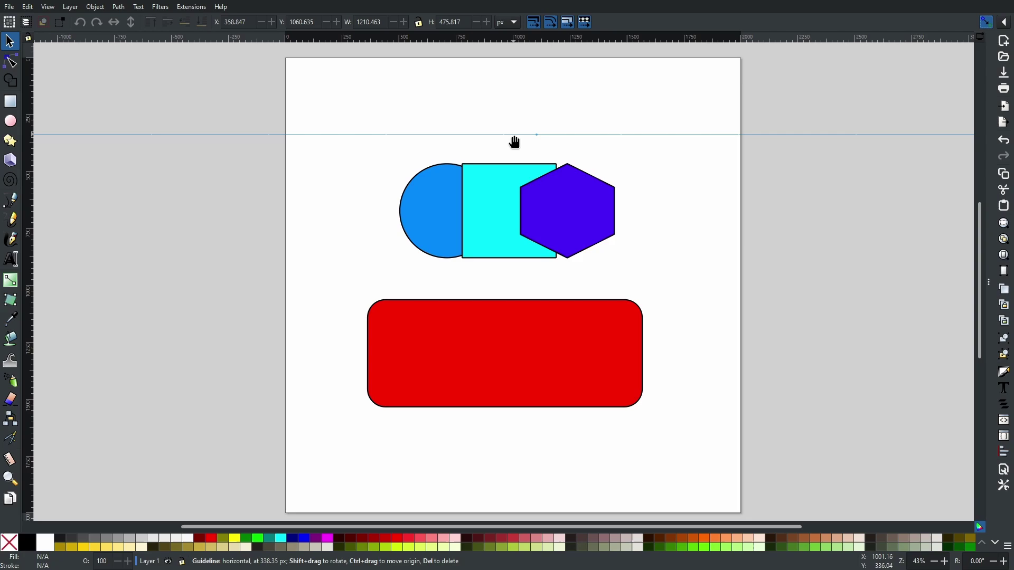
drag(514, 136, 512, 167)
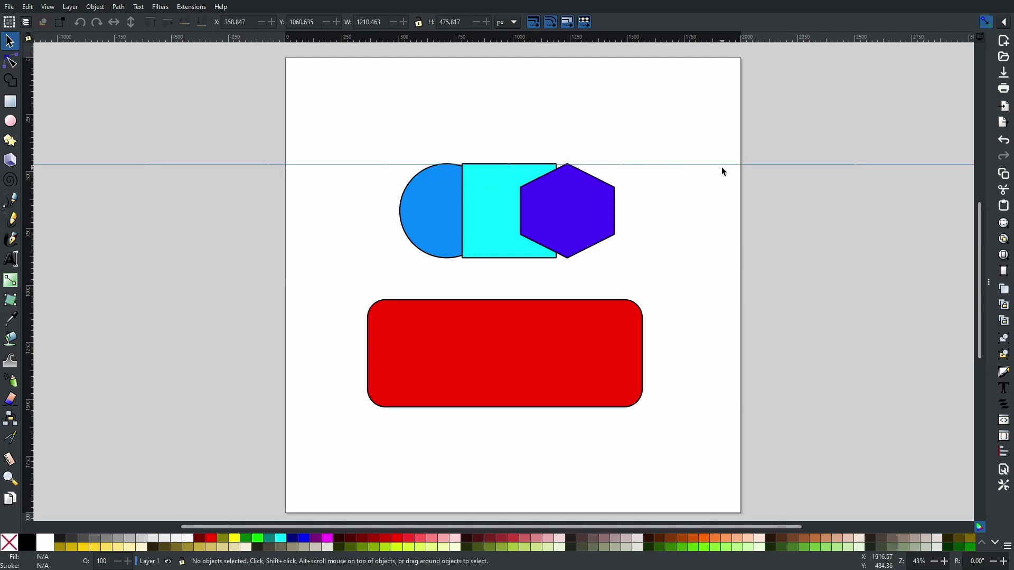
key(Delete)
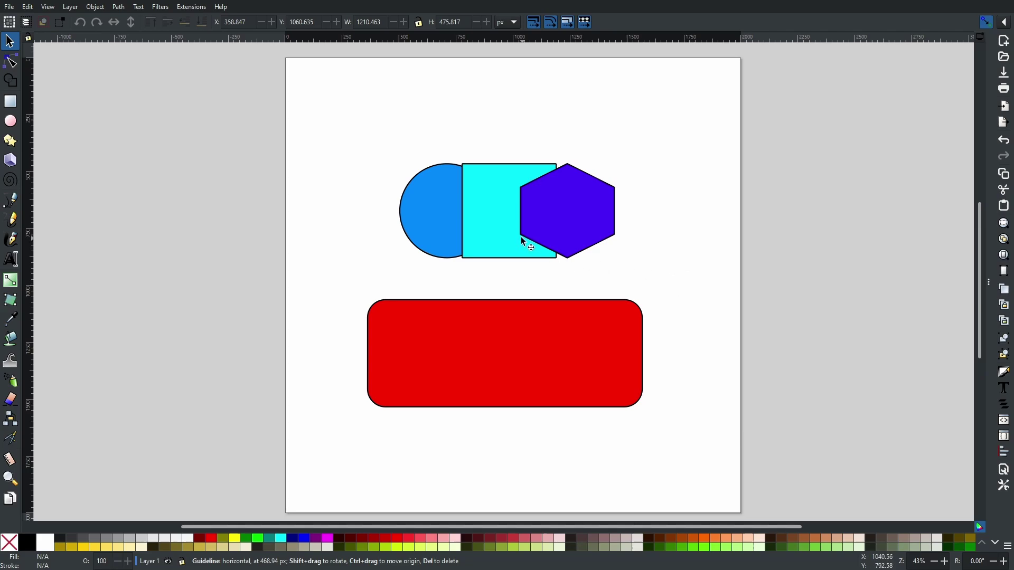
Convert the cyan square into guides, then convert the purple hexagon into guides and undo it.
click(496, 200)
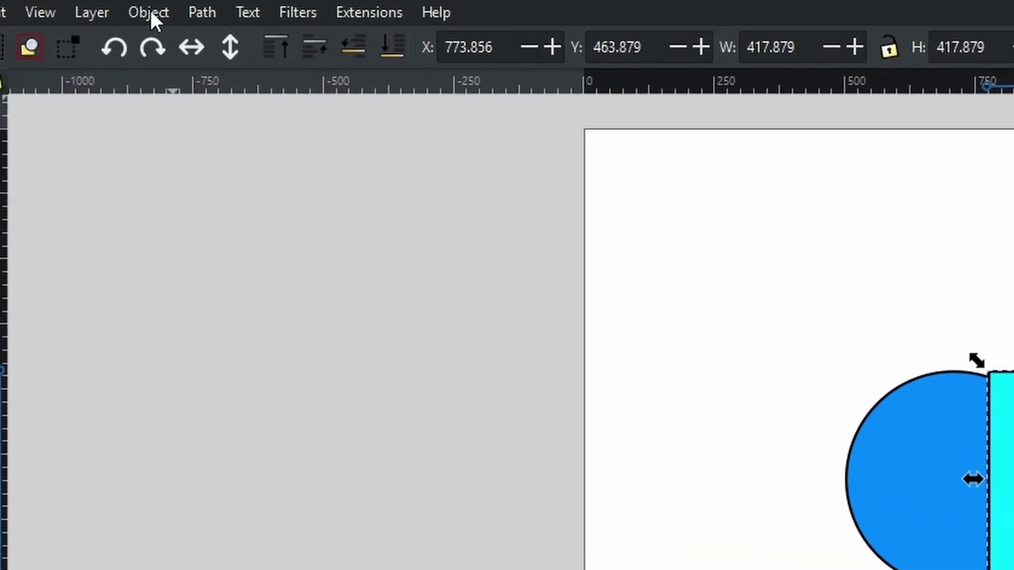
click(150, 10)
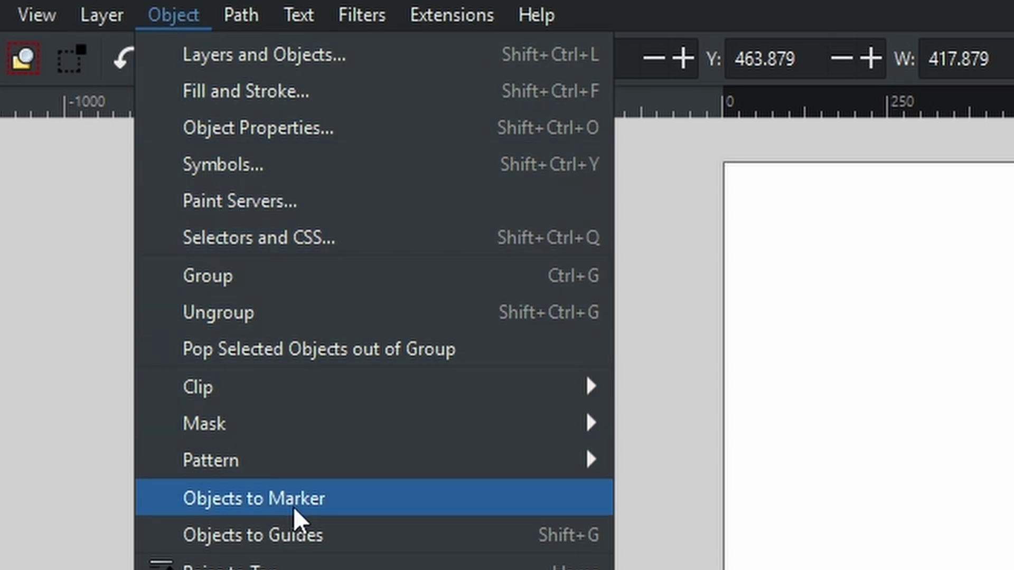
click(316, 535)
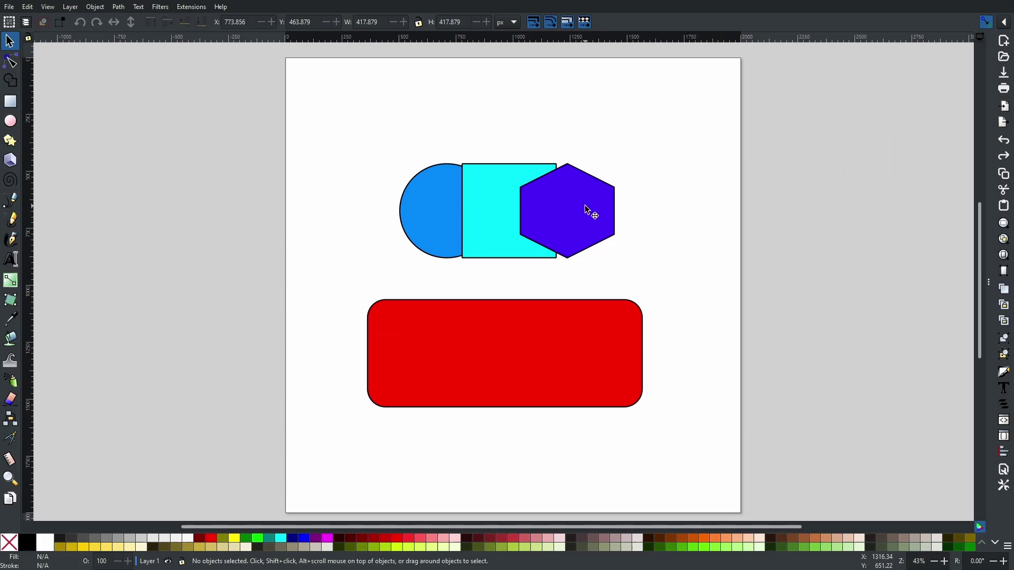
click(587, 210)
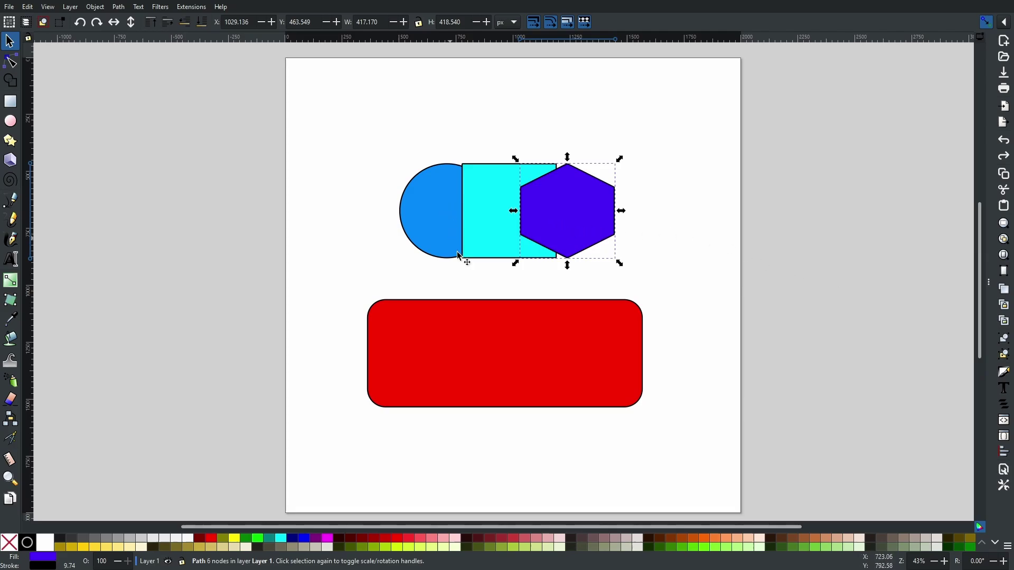
click(95, 6)
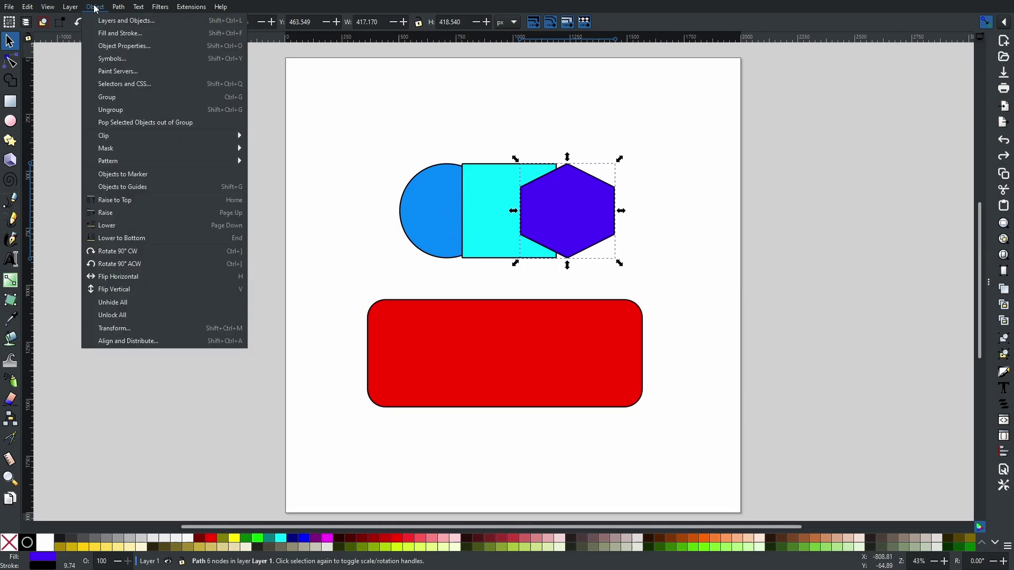
click(122, 187)
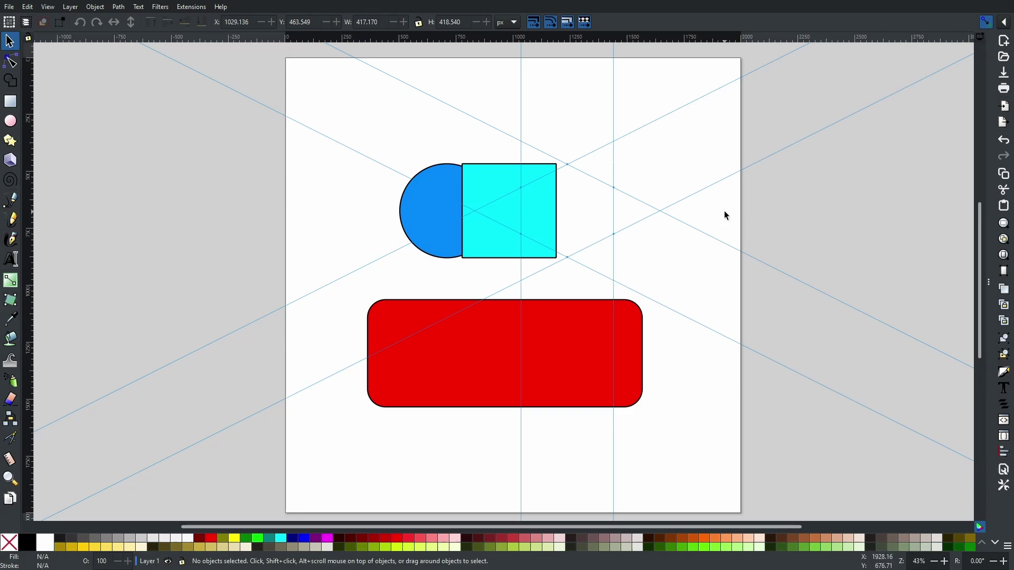
key(ctrl+z)
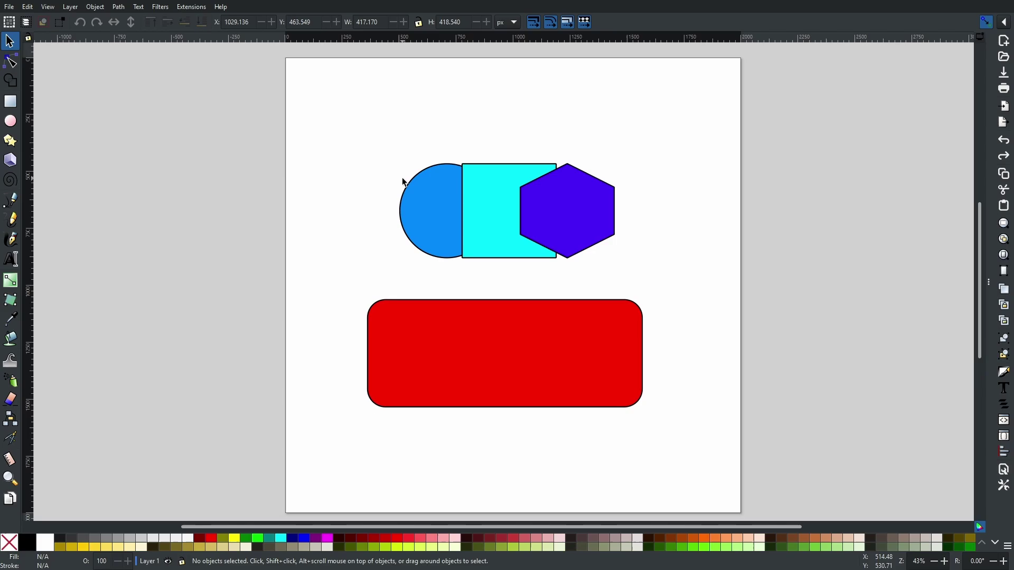
Turn the blue half-circle into a marker with Object > Objects to Marker.
click(428, 214)
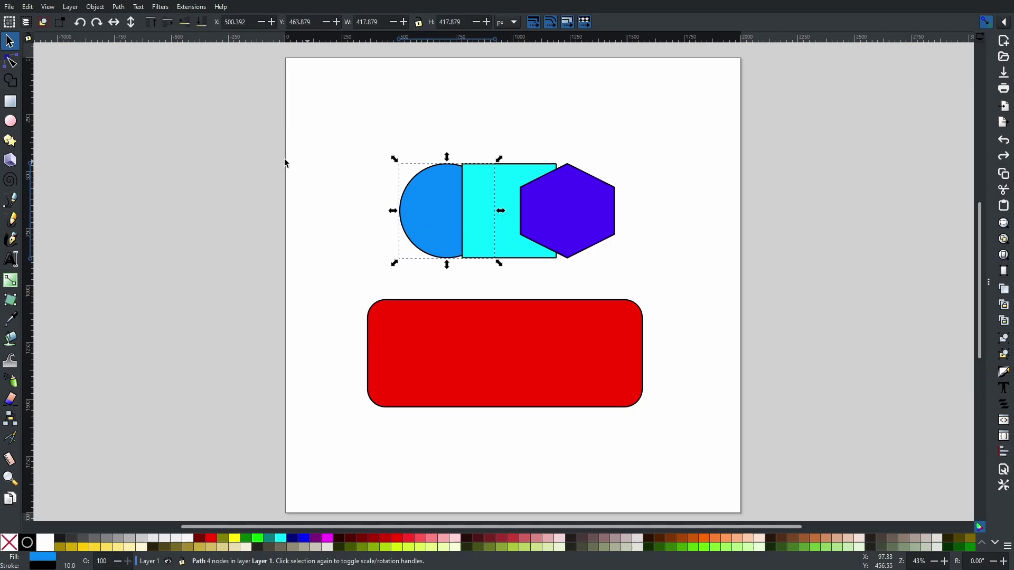
click(97, 6)
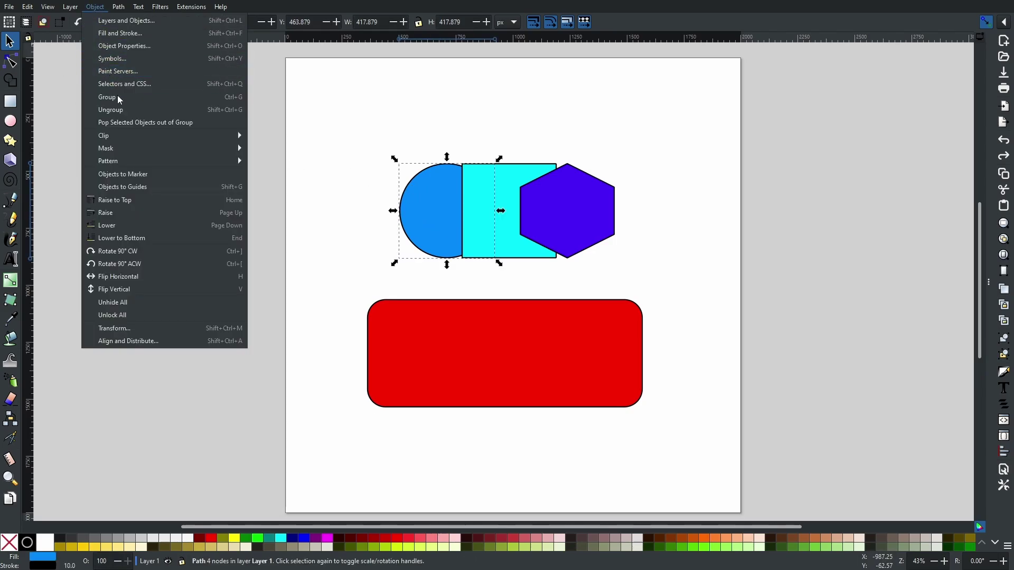
click(133, 176)
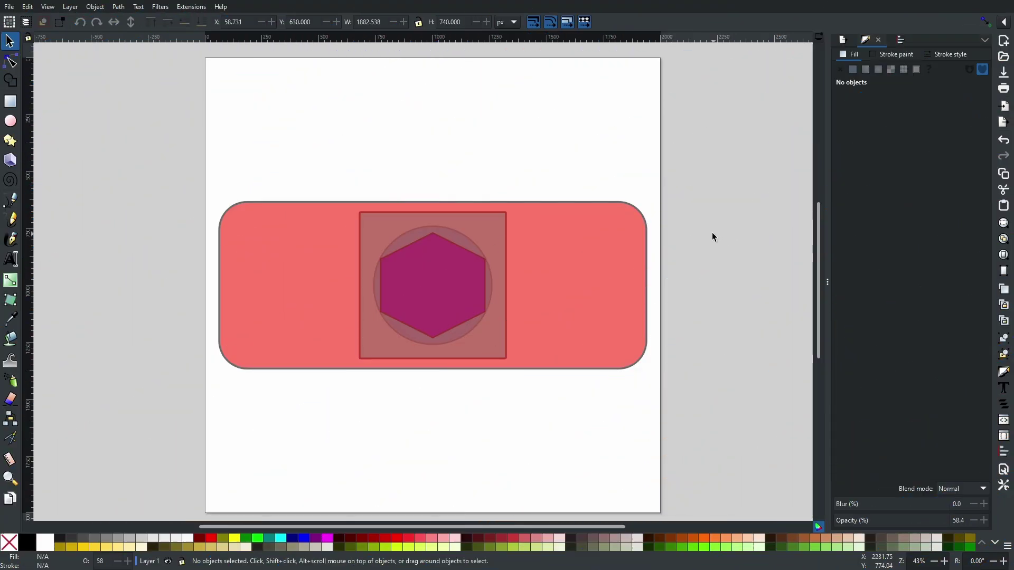
Select the red rounded rectangle, toggle its rotate/scale handles, and Alt-click through the stacked shapes.
click(536, 292)
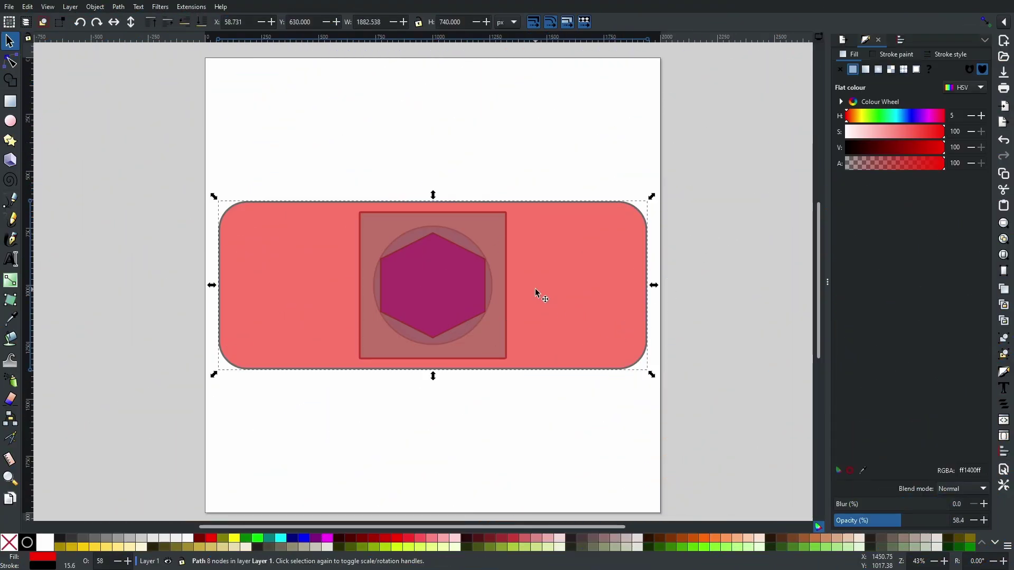
click(446, 279)
click(446, 280)
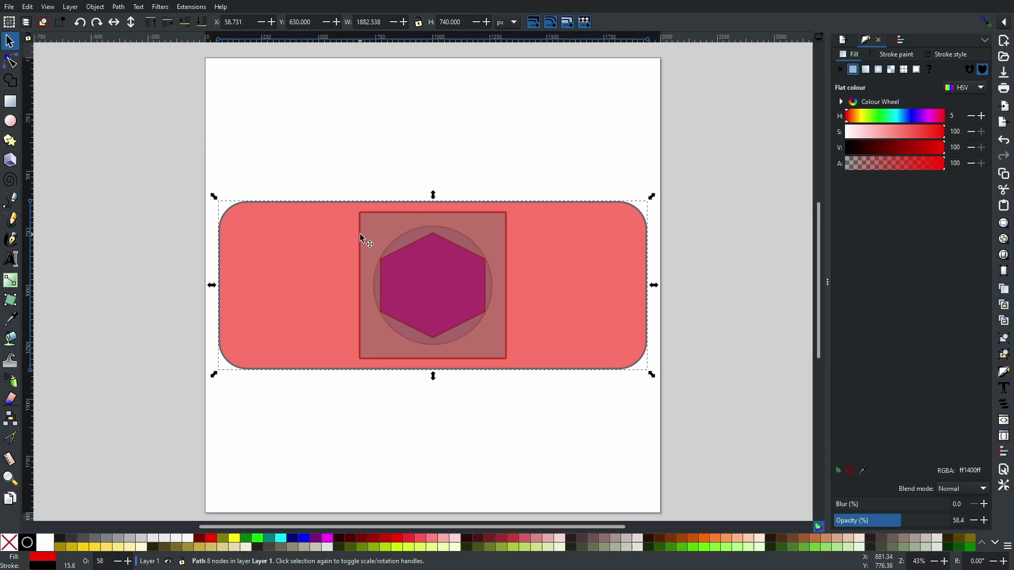
click(443, 295)
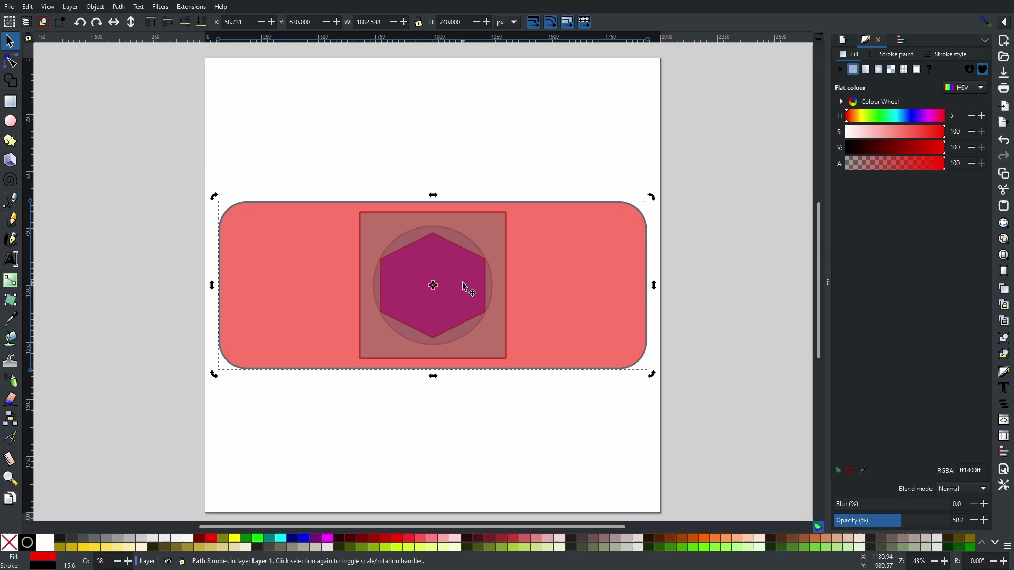
key(alt)
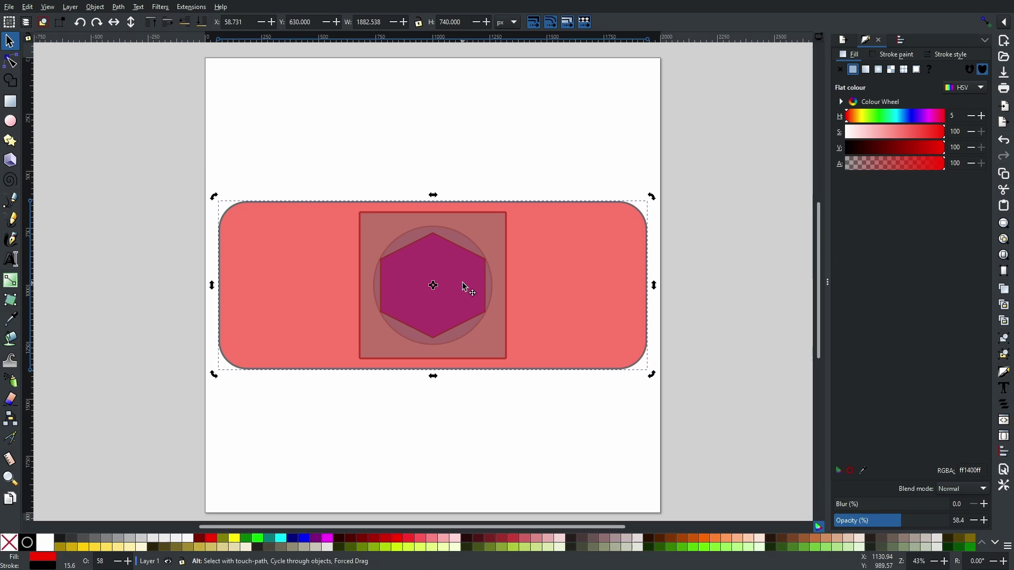
alt+click(464, 287)
alt+click(477, 291)
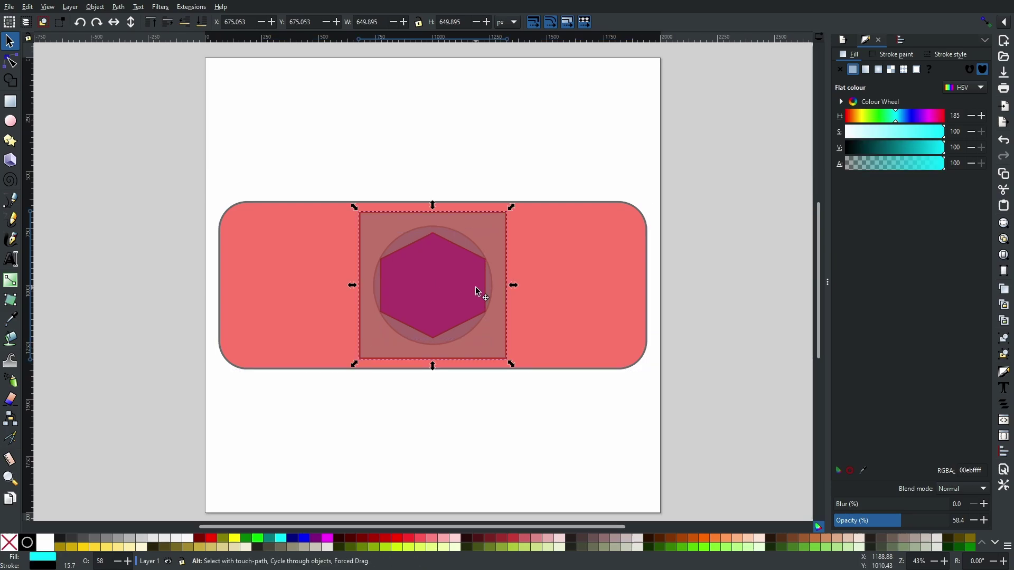
alt+click(476, 291)
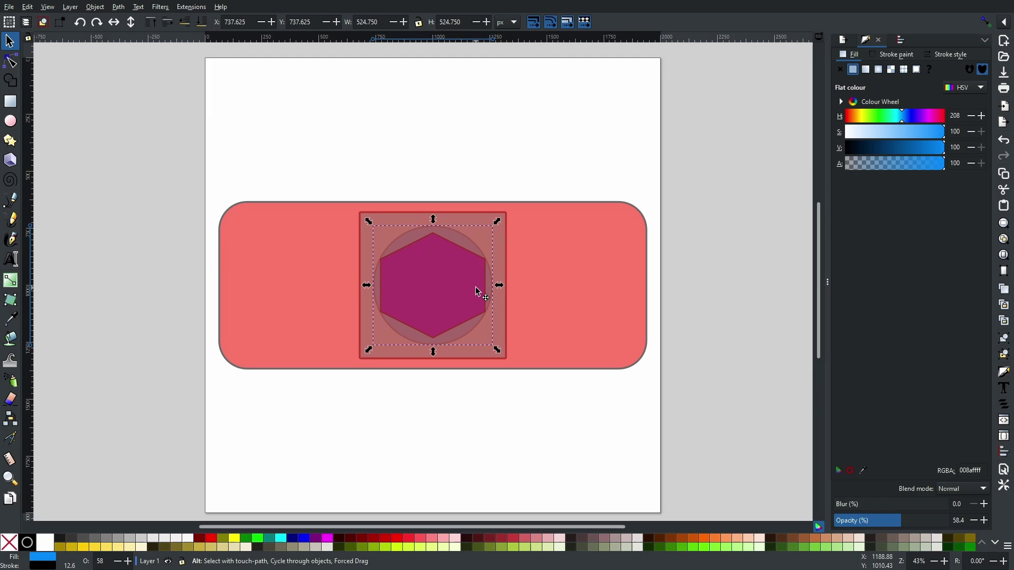
alt+click(478, 291)
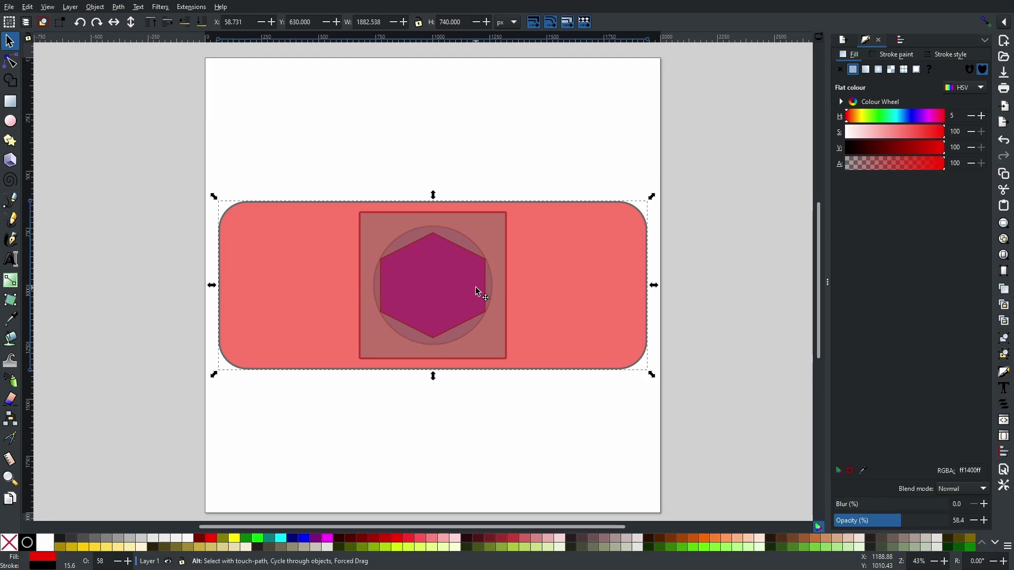
Keep Alt-clicking through the square, circle and hexagon, finishing with the circle selected.
key(ctrl+z)
alt+click(445, 293)
alt+click(446, 293)
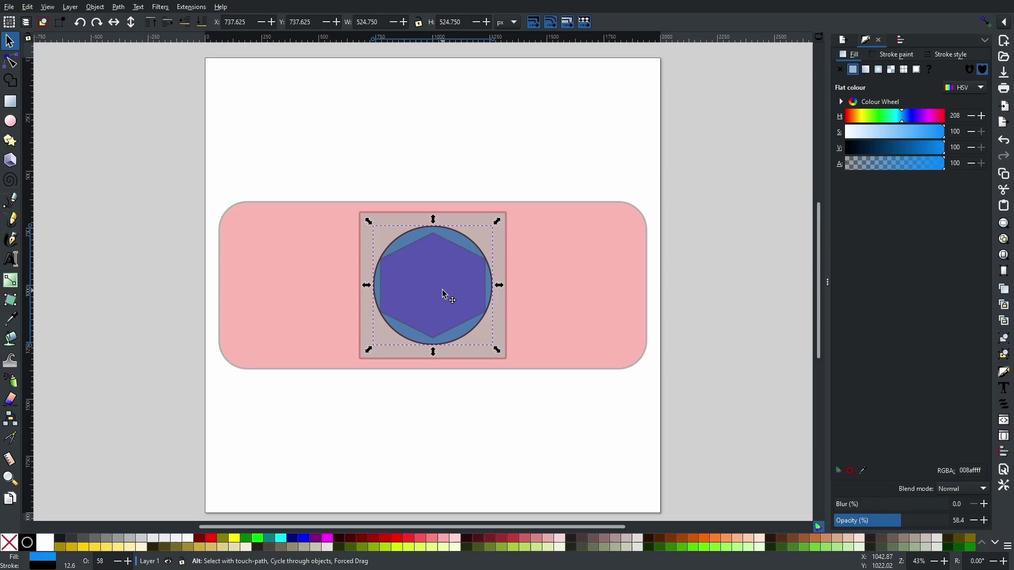
alt+click(442, 293)
alt+click(439, 291)
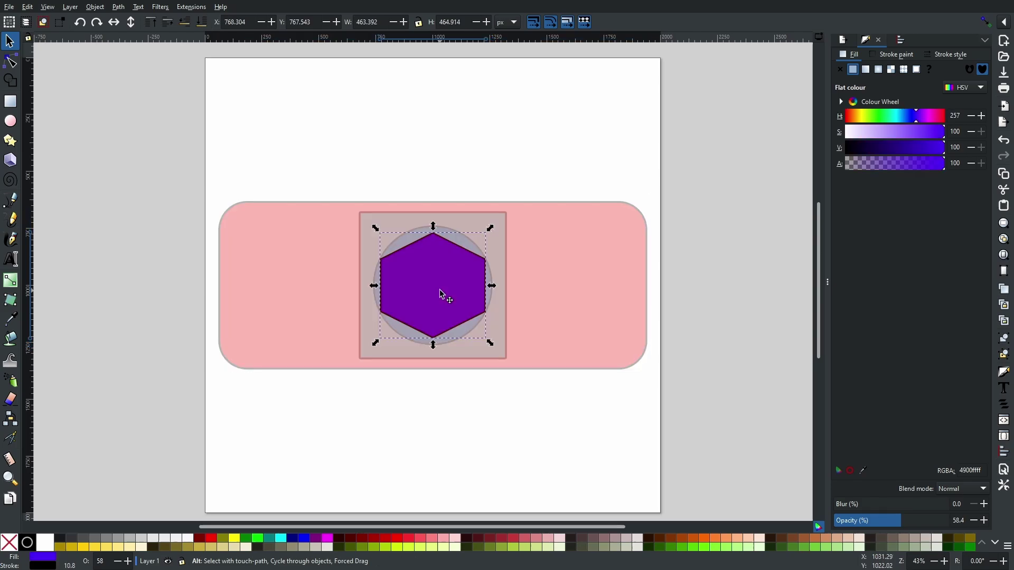
alt+click(439, 291)
alt+click(437, 291)
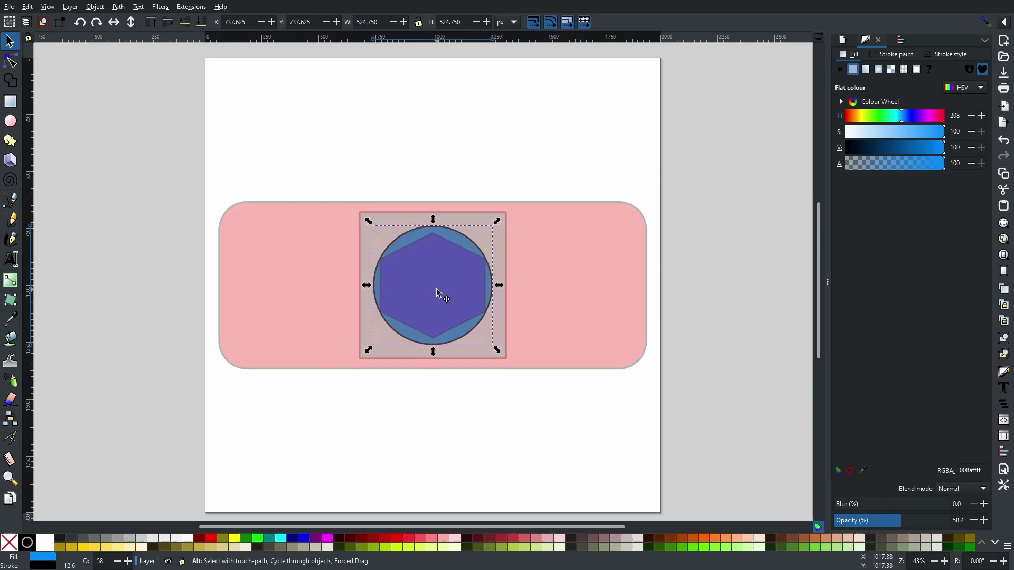
alt+click(435, 290)
alt+click(436, 291)
alt+click(435, 291)
alt+click(437, 296)
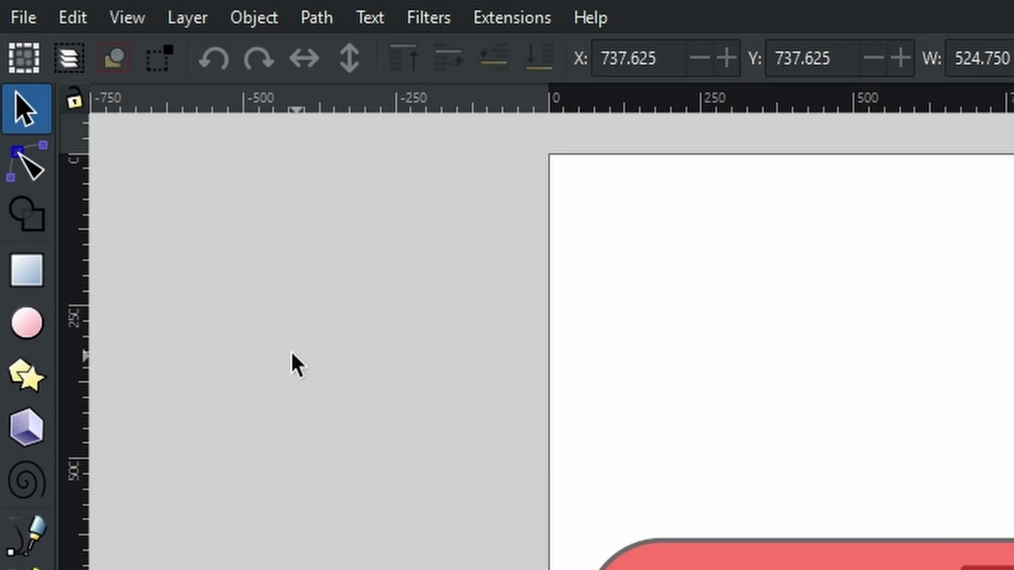
Open File > New from Template and show the Custom templates, such as Emote Template and YouTube Banner.
click(30, 16)
click(68, 89)
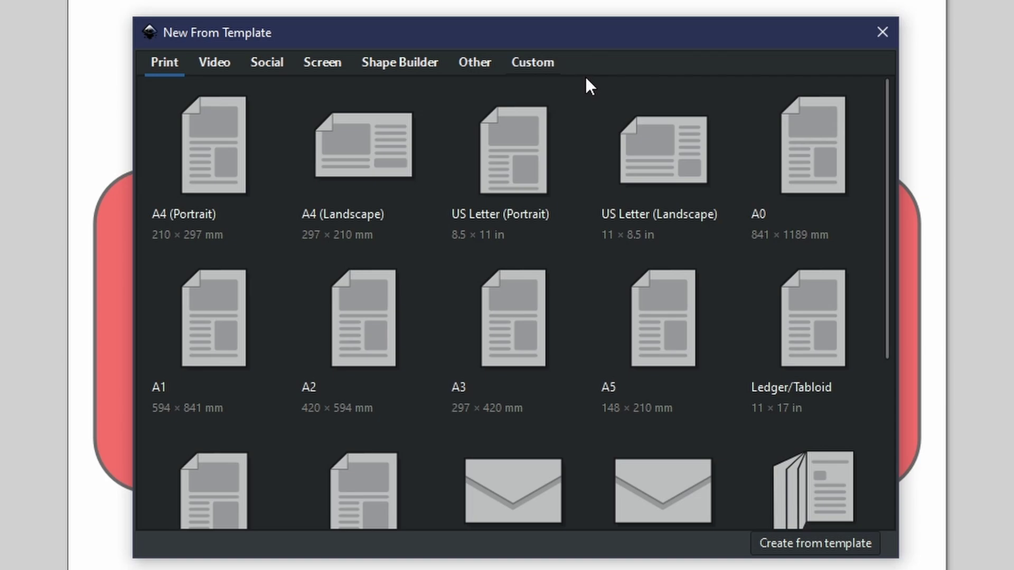
click(544, 66)
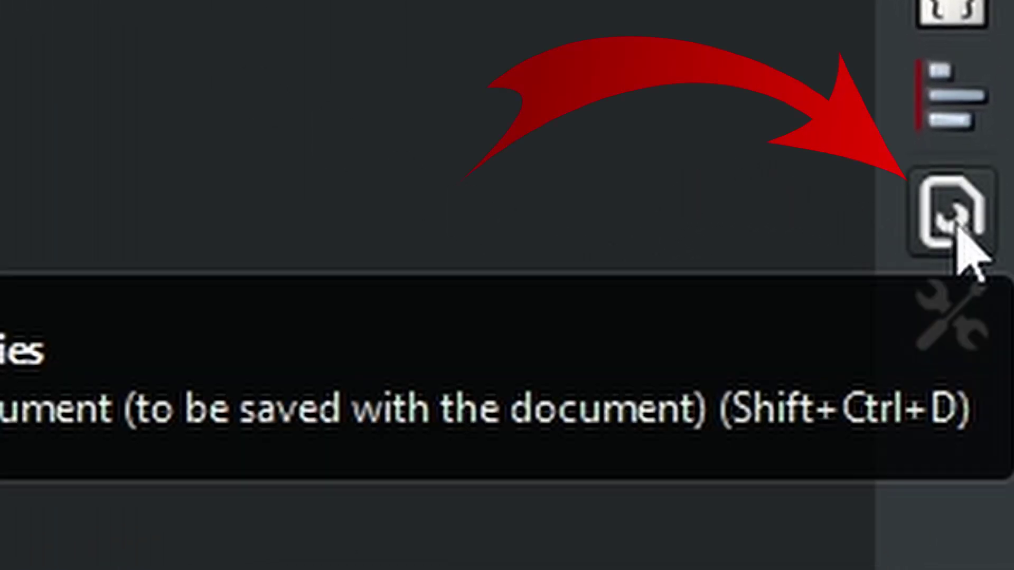
Open Document Properties and browse the Guides, Grids, Colour, Scripting, Metadata and Licence pages.
click(954, 221)
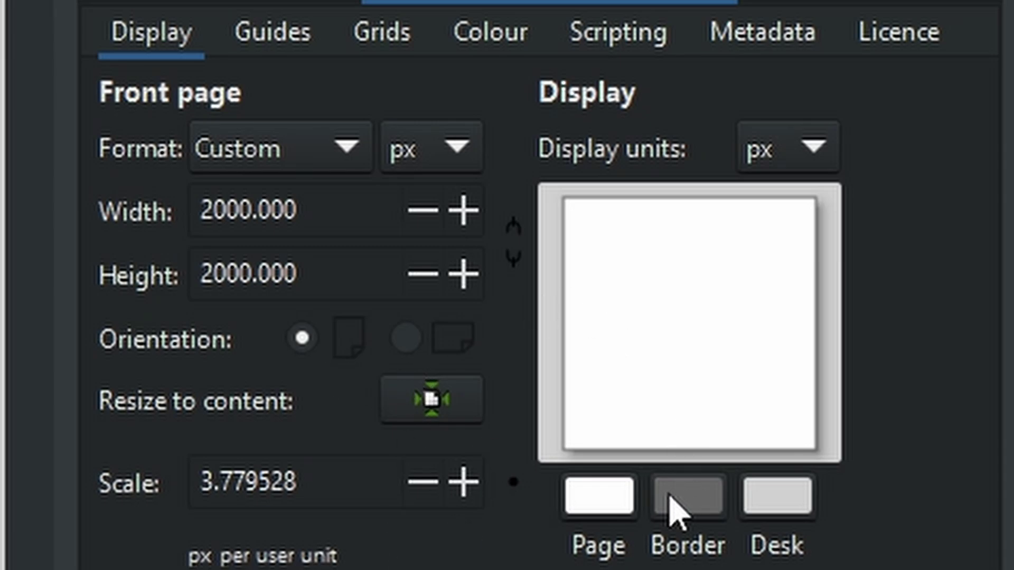
click(285, 53)
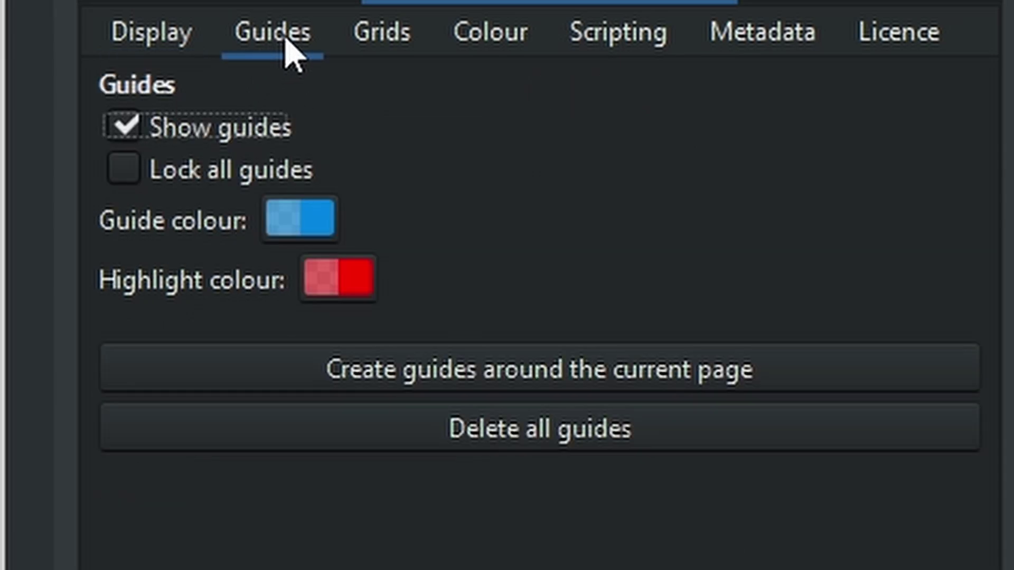
click(428, 59)
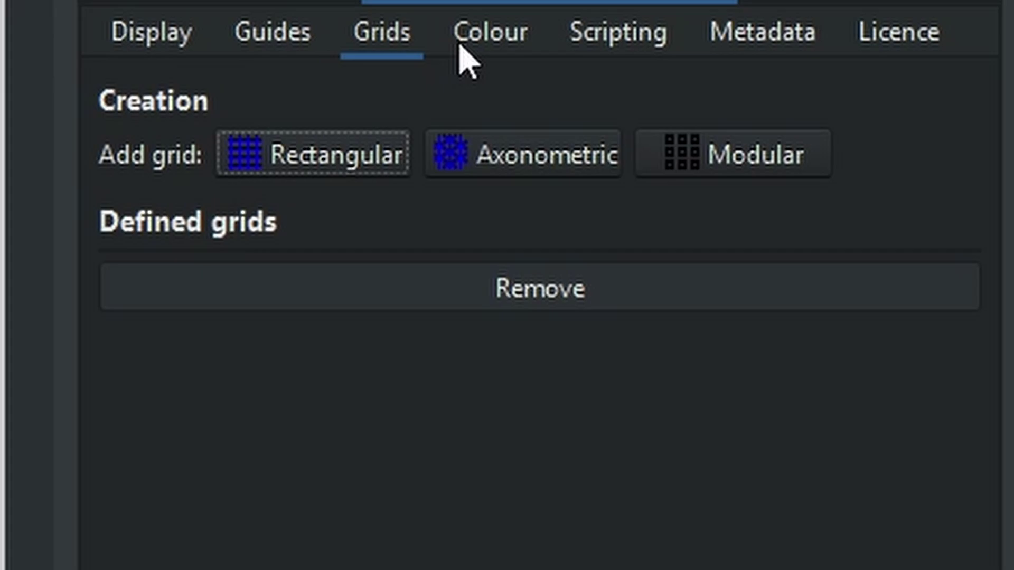
click(513, 50)
click(628, 38)
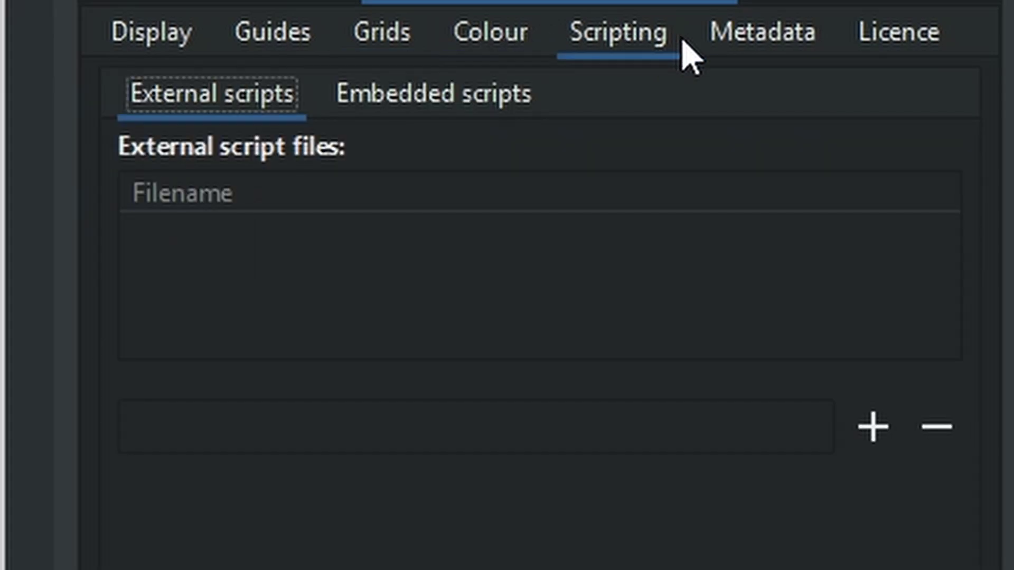
click(728, 38)
click(866, 38)
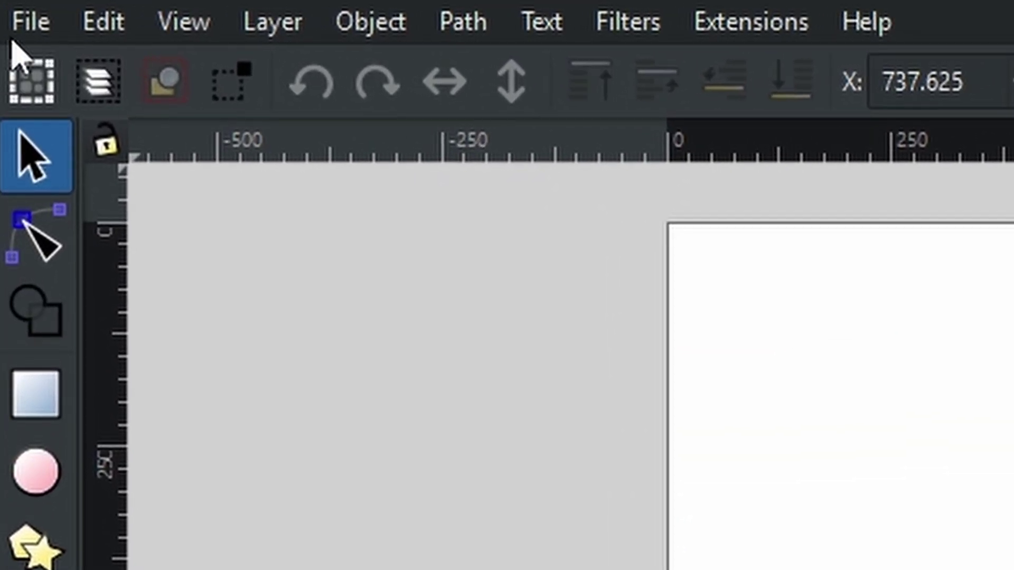
Save the drawing as a named custom template through File > Save Template.
click(21, 18)
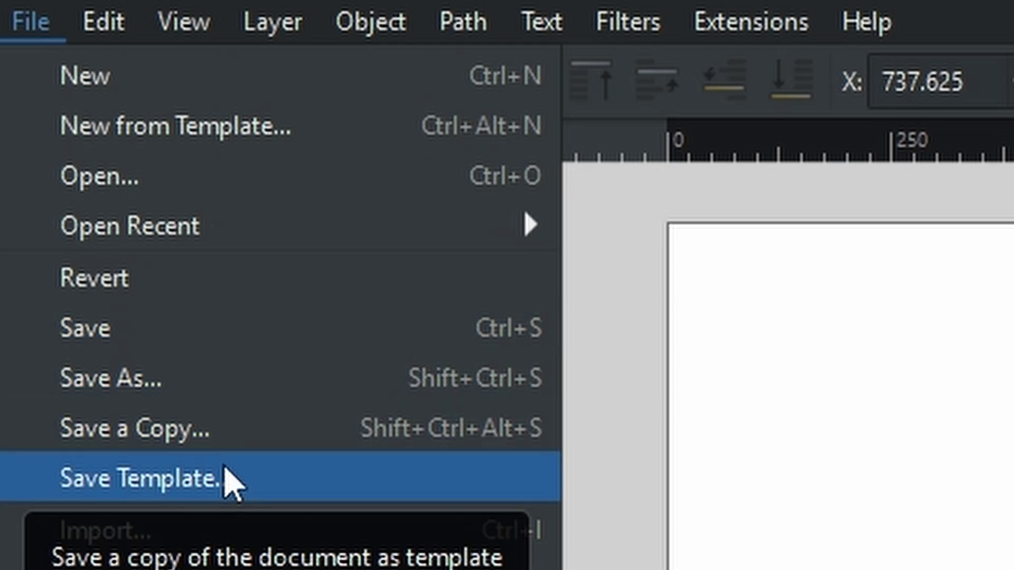
click(232, 478)
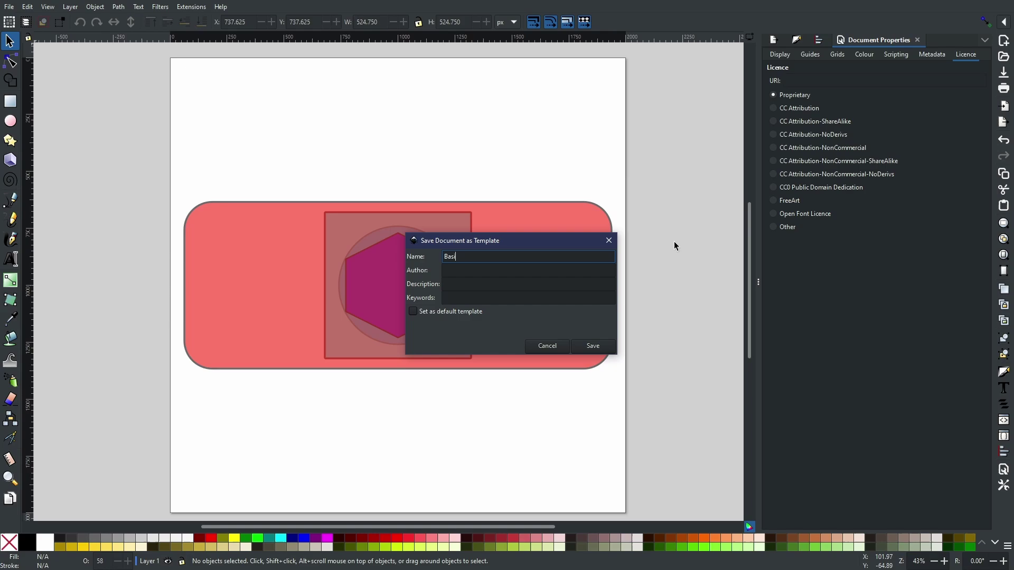
click(591, 344)
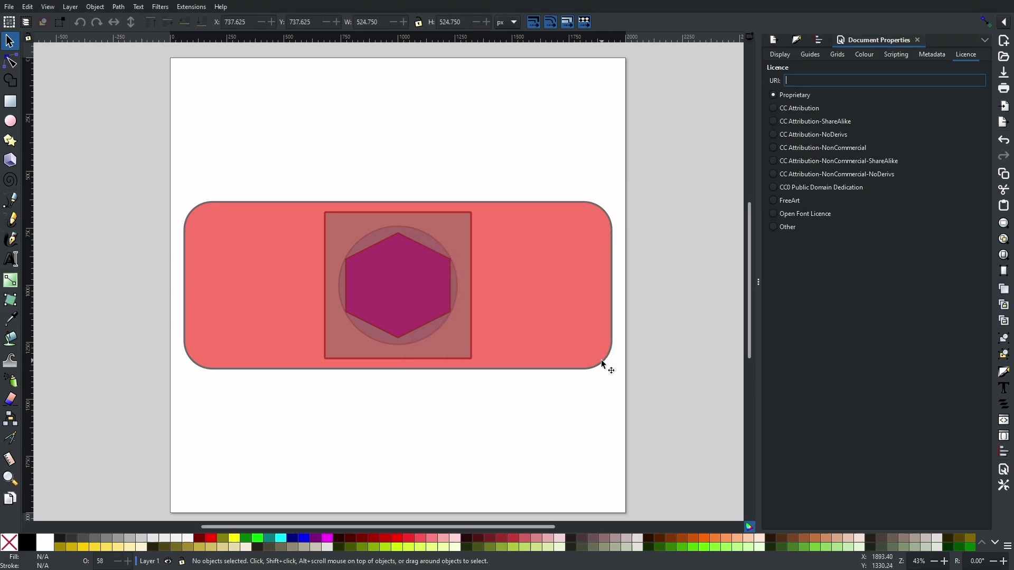
Create a new document from the Basic custom template with Ctrl+Alt+N.
click(10, 7)
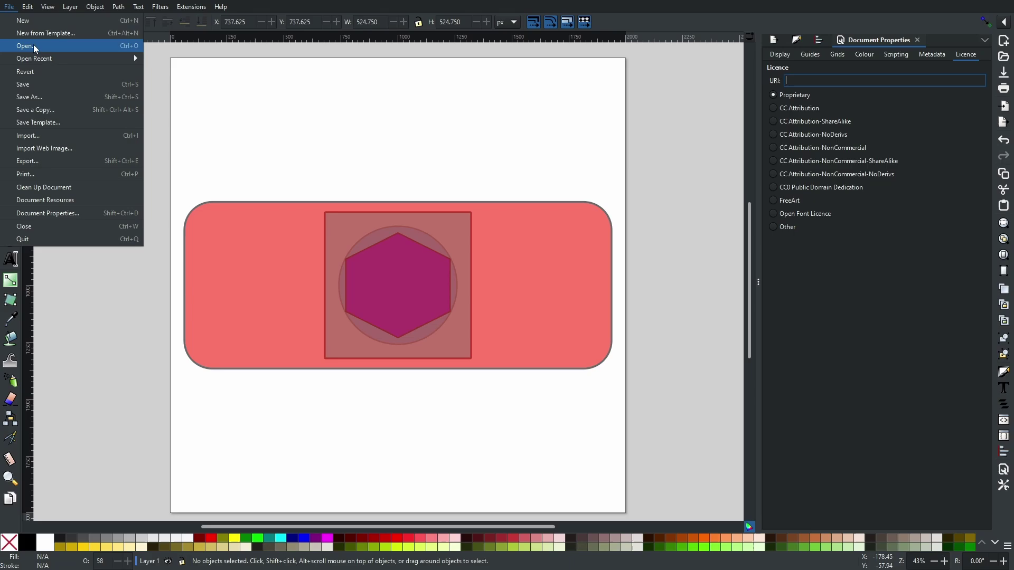
key(Escape)
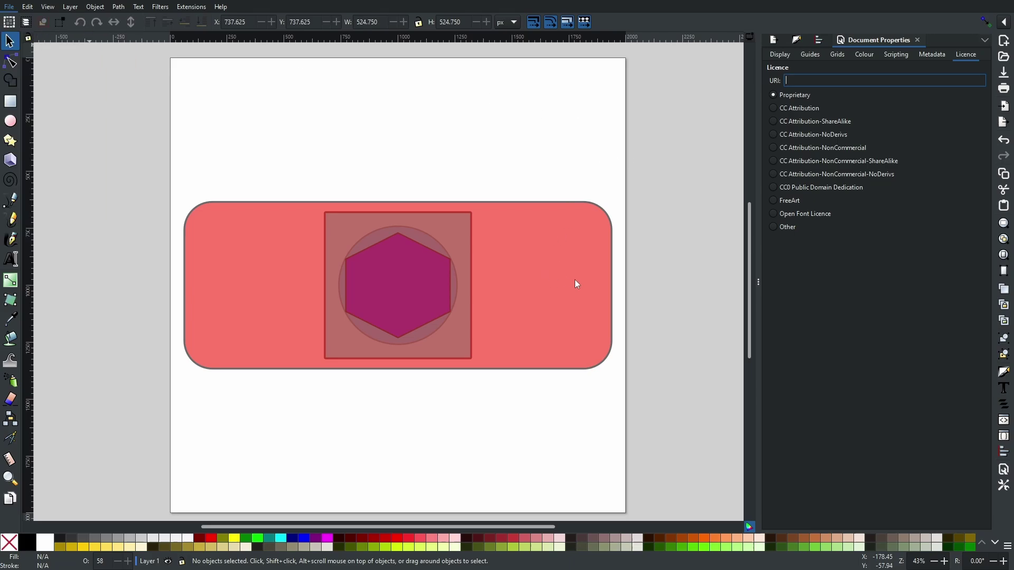
key(ctrl+alt+n)
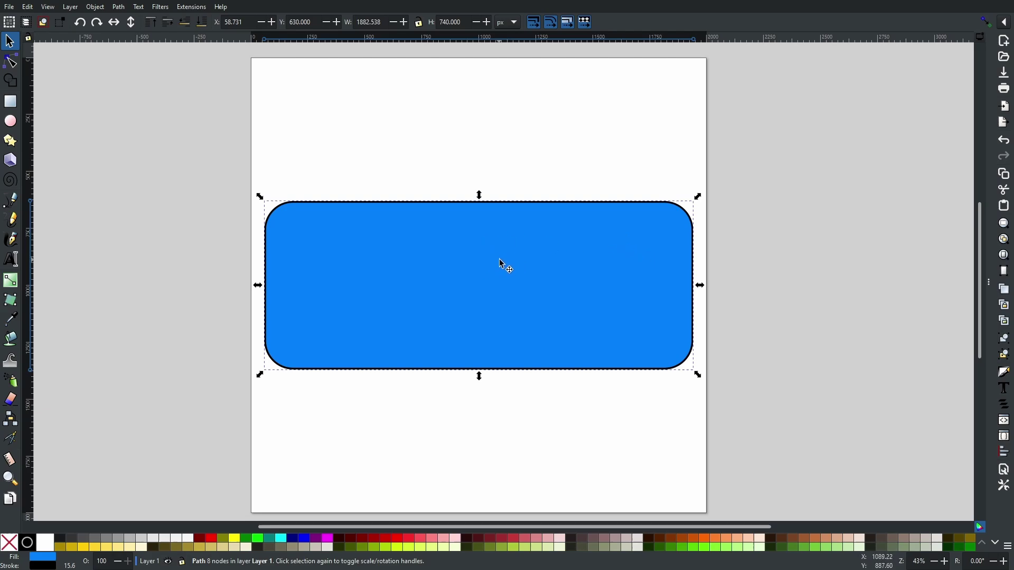
Duplicate the blue rounded rectangle and rotate the copy 15° about its centre.
key(ctrl+d)
drag(505, 258, 580, 284)
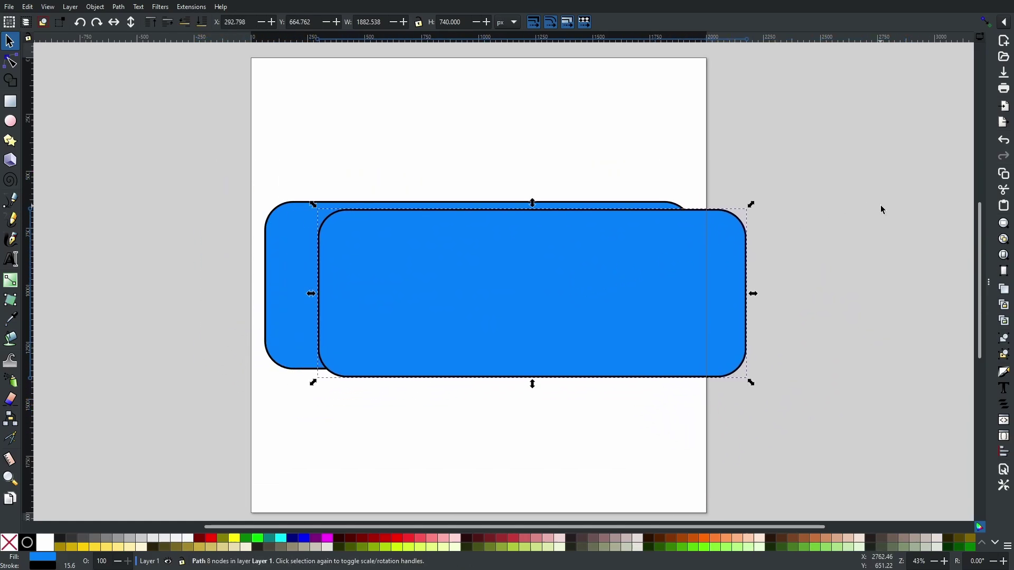
key(ctrl+z)
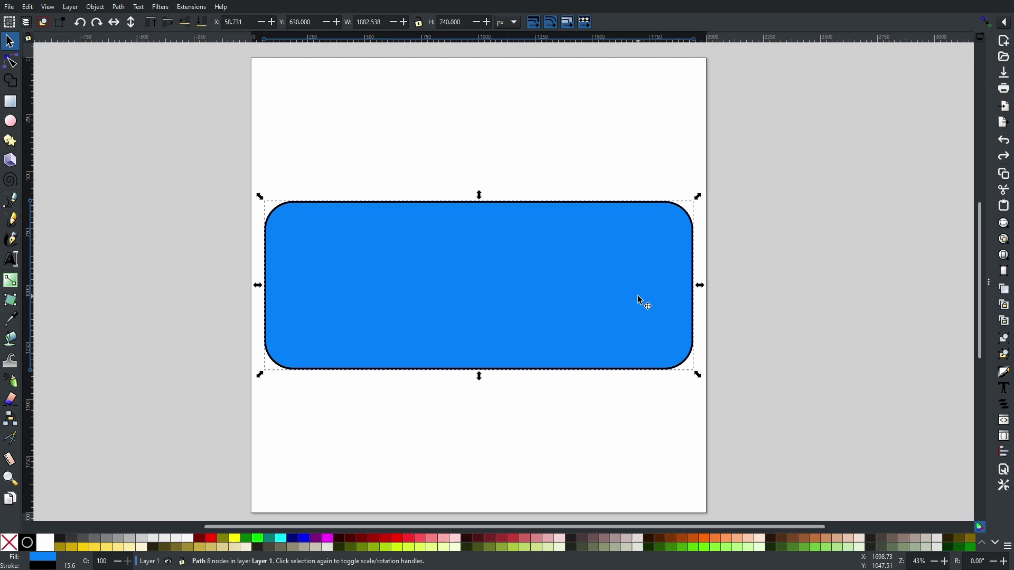
click(648, 253)
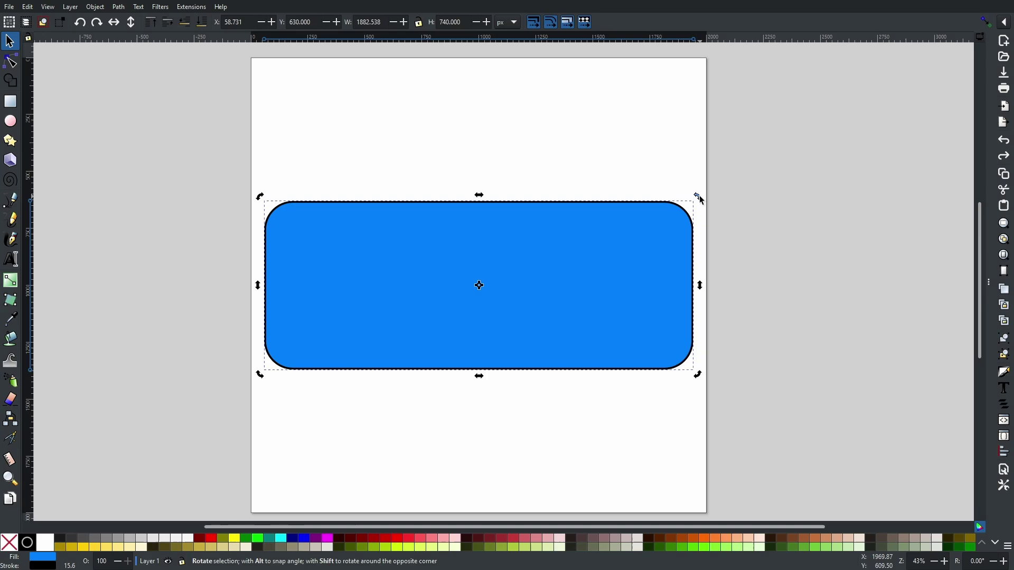
drag(701, 200, 708, 248)
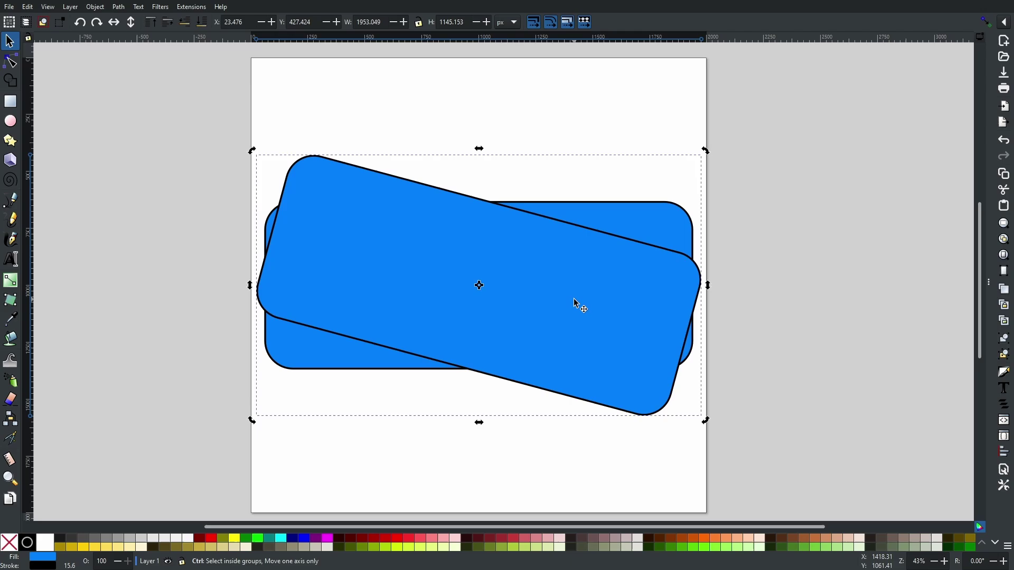
Repeat the 15° rotated duplicate with Ctrl+Alt+D until the copies close into a full rosette.
key(ctrl+alt)
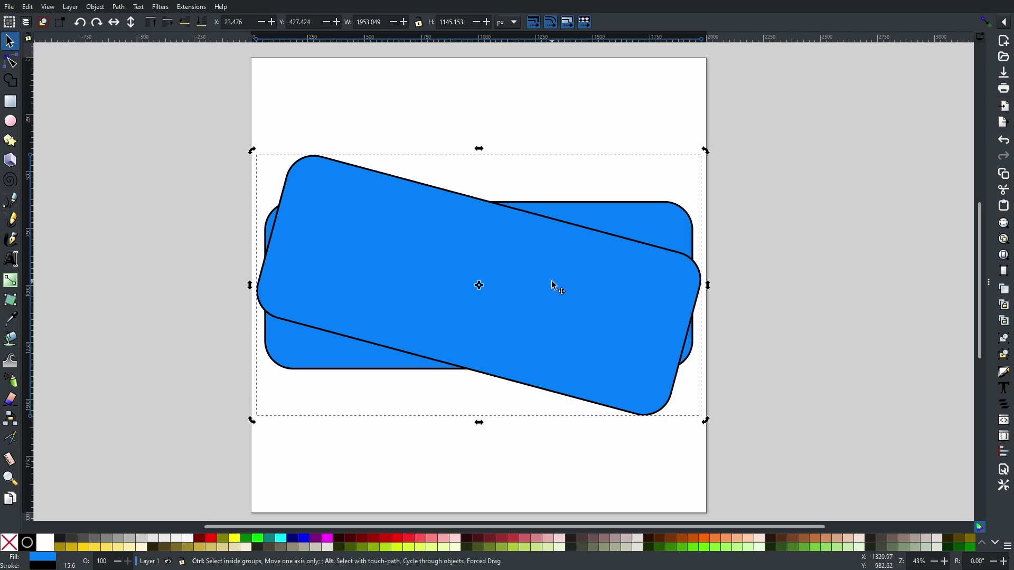
key(ctrl+d)
key(bracketright)
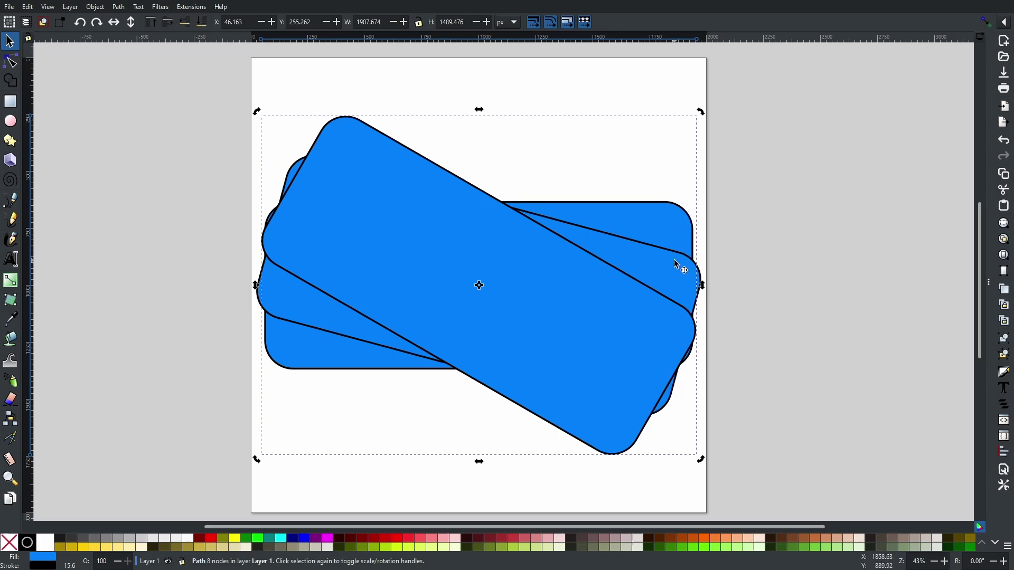
key(ctrl+d)
key(bracketright)
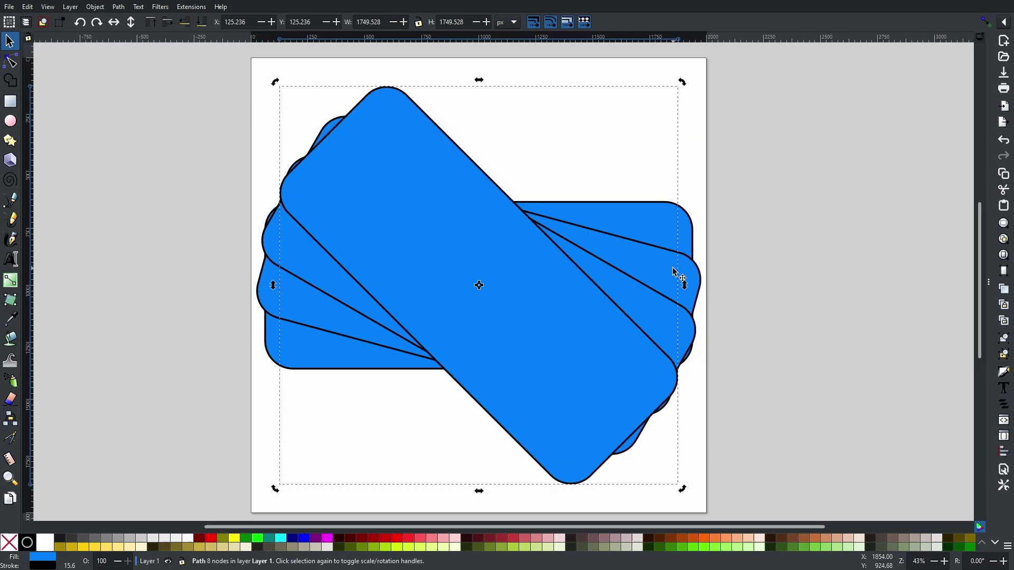
key(ctrl+d)
key(bracketright)
key(ctrl+d)
key(bracketright)
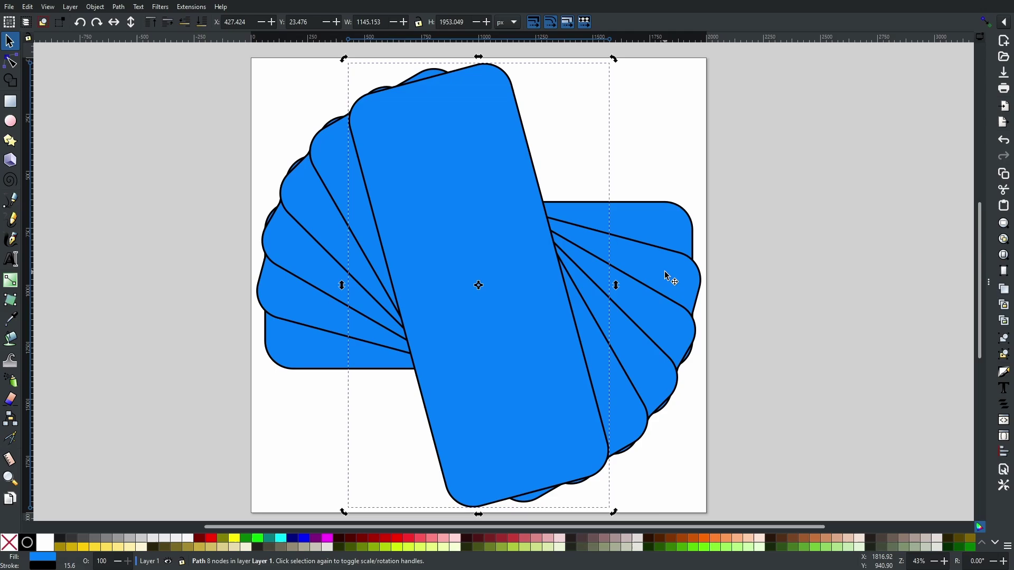
key(ctrl+d)
key(bracketright)
key(ctrl+d)
key(bracketright)
key(ctrl+d)
key(bracketright)
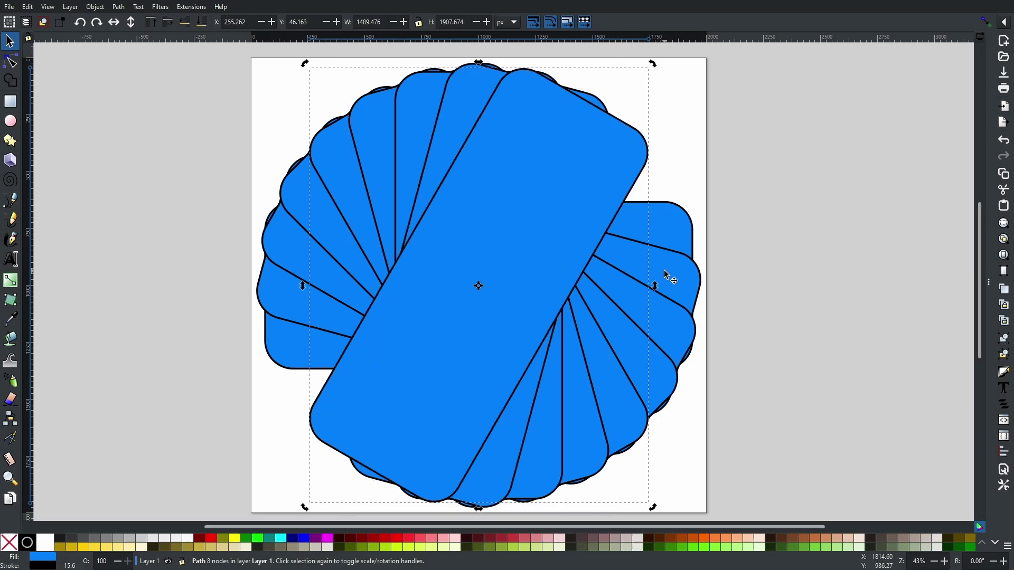
key(ctrl+d)
key(bracketright)
key(ctrl+d)
key(bracketright)
key(ctrl+d)
key(bracketright)
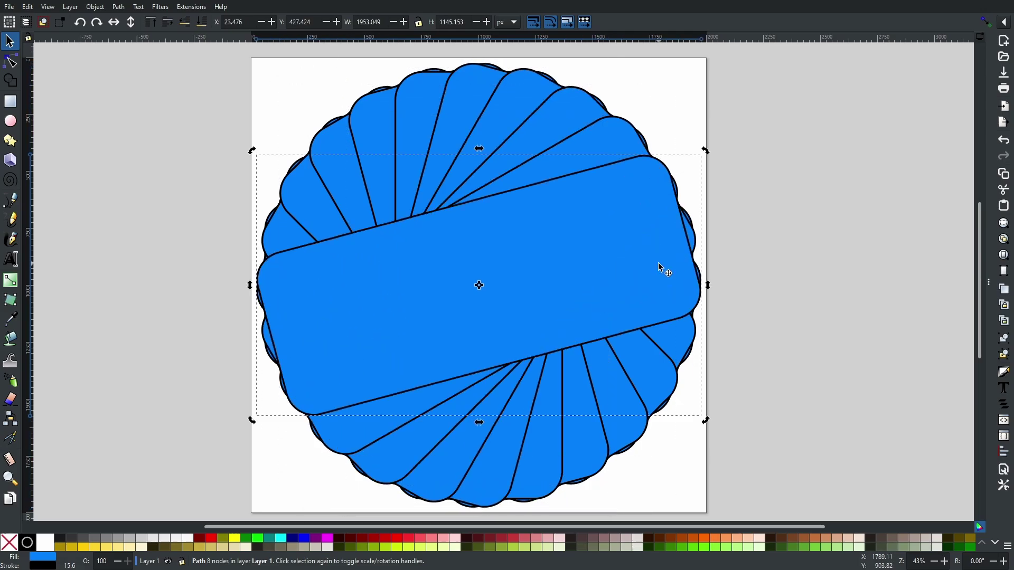
key(ctrl+d)
key(bracketright)
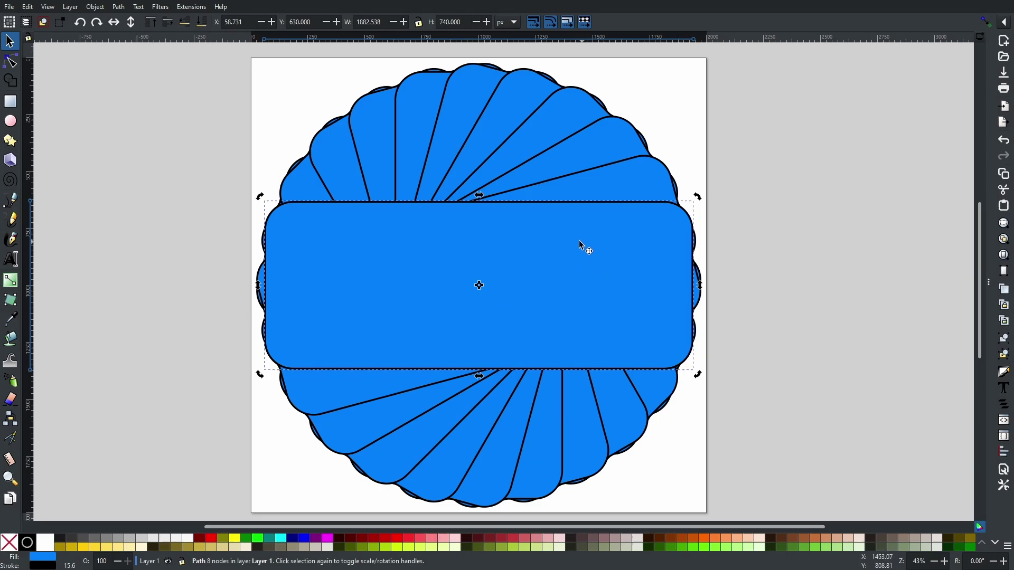
Scale a copy to about 91% around its centre, then repeat it to nest smaller copies.
click(575, 270)
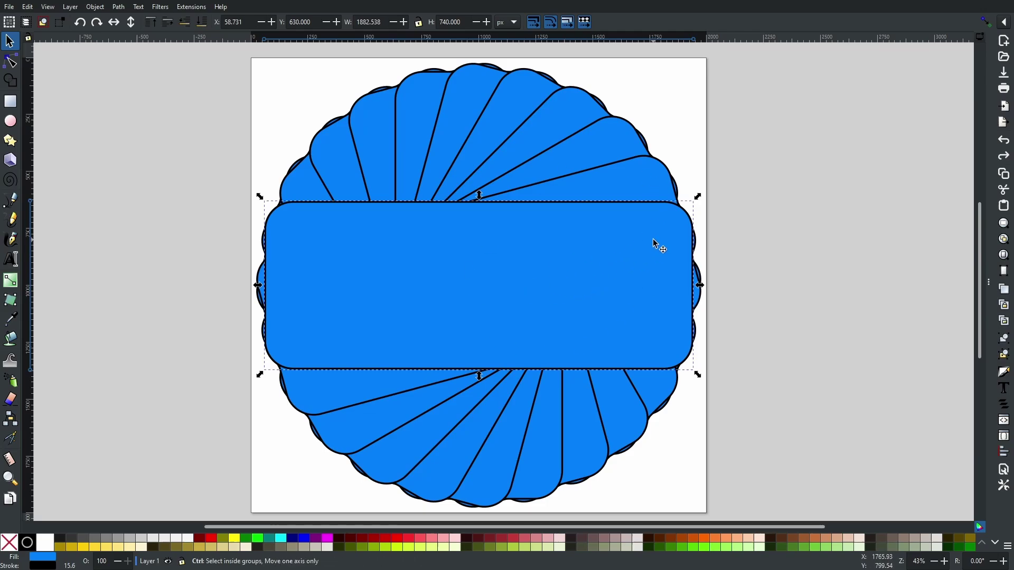
mouse_move(700, 196)
mouse_down()
mouse_move(695, 208)
mouse_move(712, 198)
mouse_up()
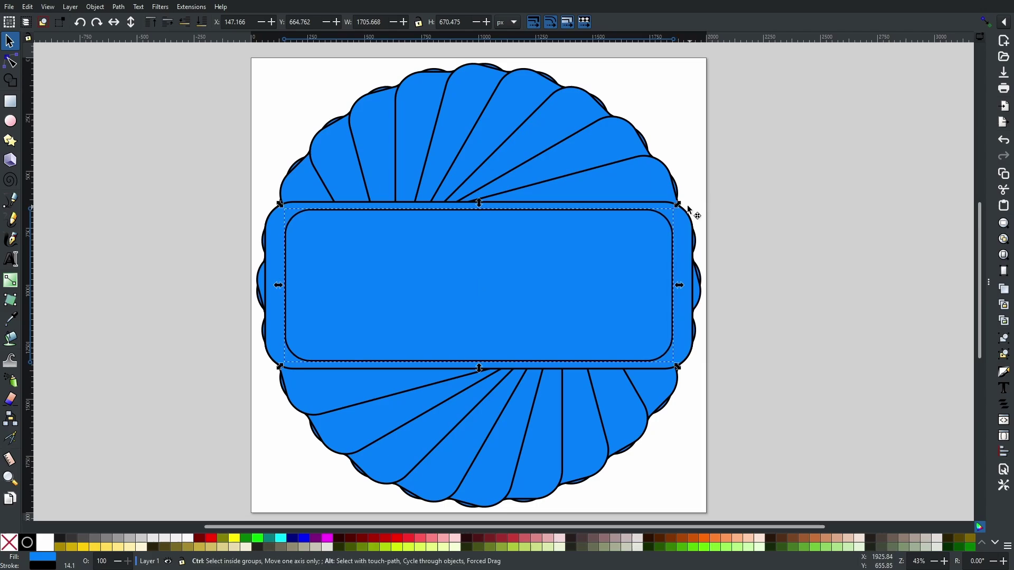
key(ctrl+d)
key(comma)
key(ctrl+d)
key(comma)
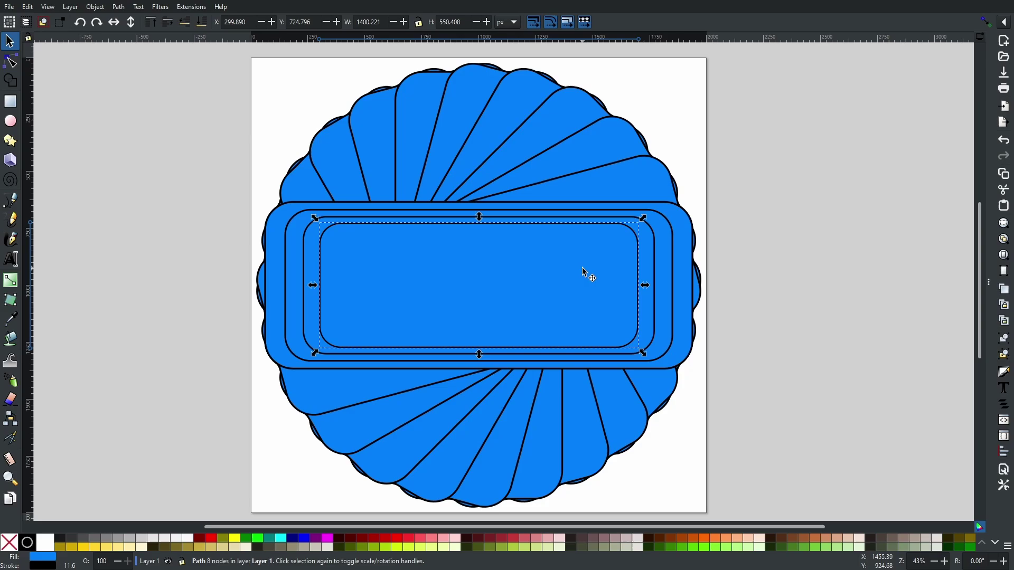
key(ctrl+d)
key(comma)
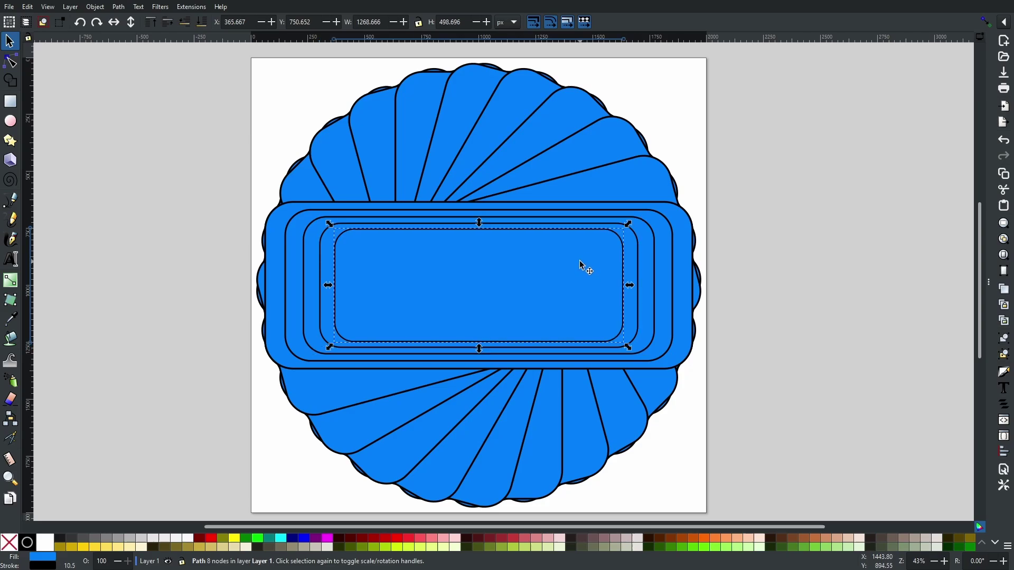
key(ctrl+d)
key(comma)
key(ctrl+d)
key(comma)
click(734, 280)
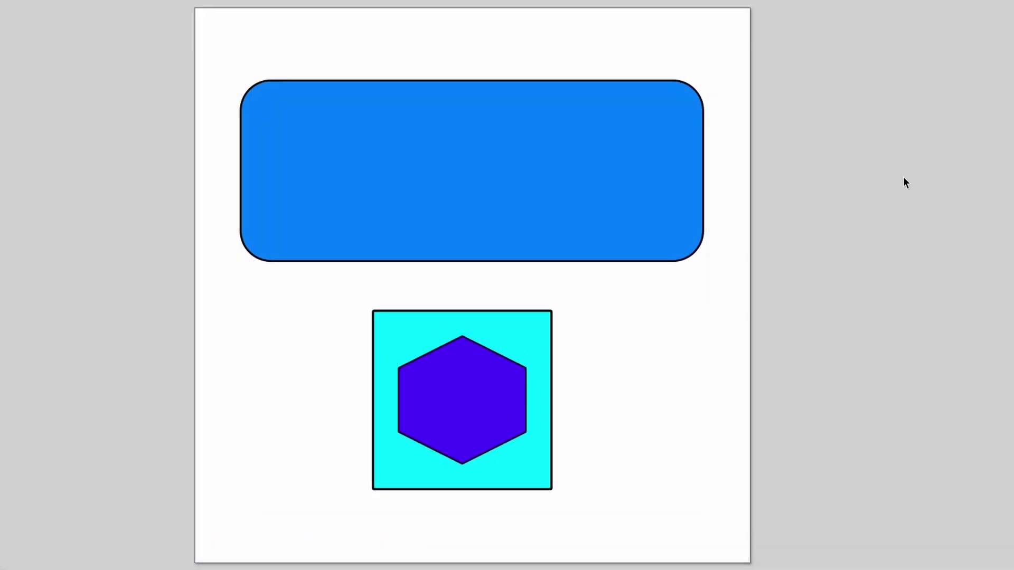
Select the blue rounded rectangle and nudge it with the arrow keys, ending slightly up-left.
click(572, 147)
key(Right)
key(Right)
key(Right)
key(Right)
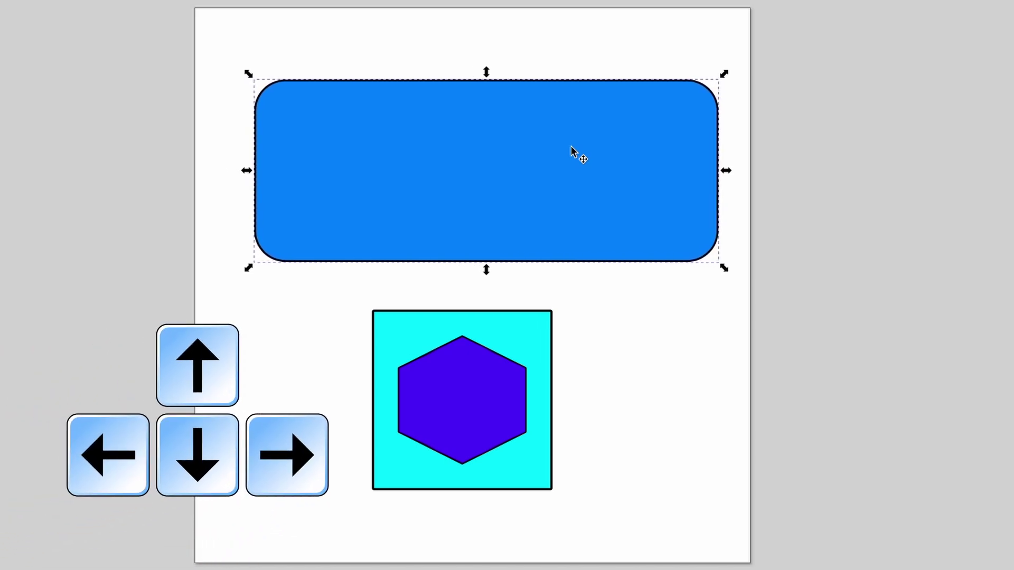
key(Left)
key(Left)
key(Left)
key(Left)
key(Left)
key(Up)
key(Up)
key(Up)
key(Up)
key(Up)
key(Up)
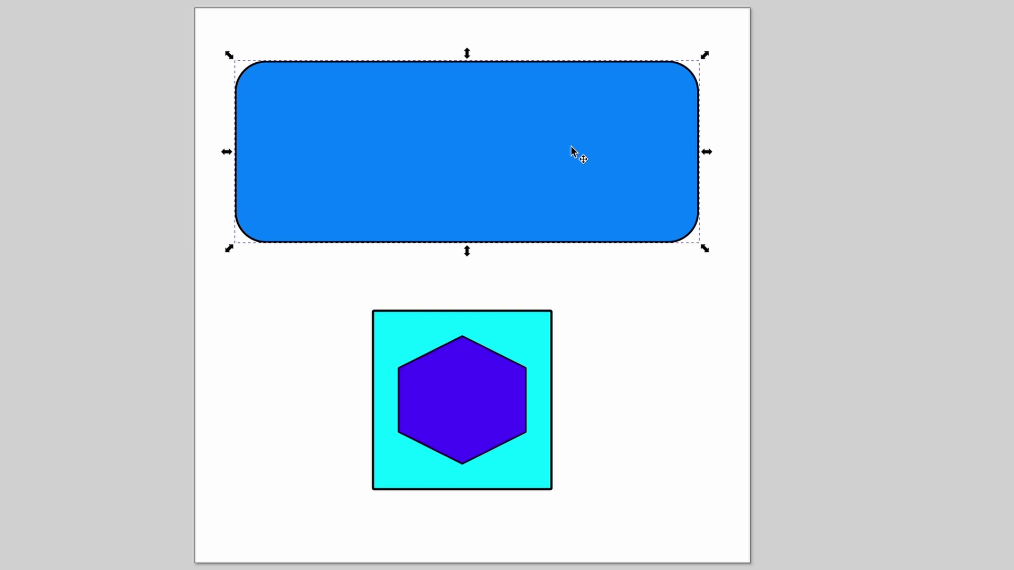
key(Down)
key(Down)
key(Down)
key(Down)
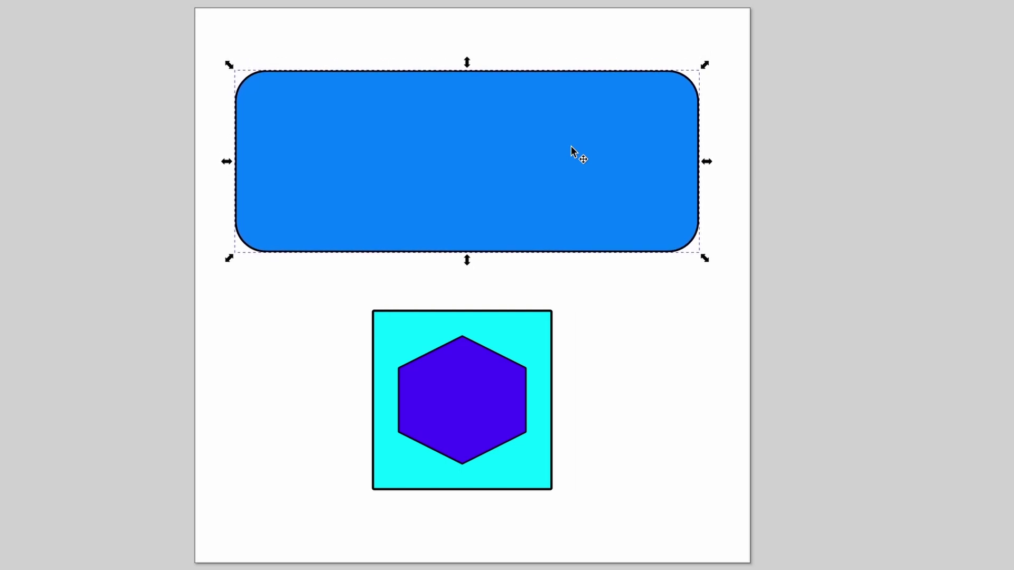
key(bracketleft)
key(bracketright)
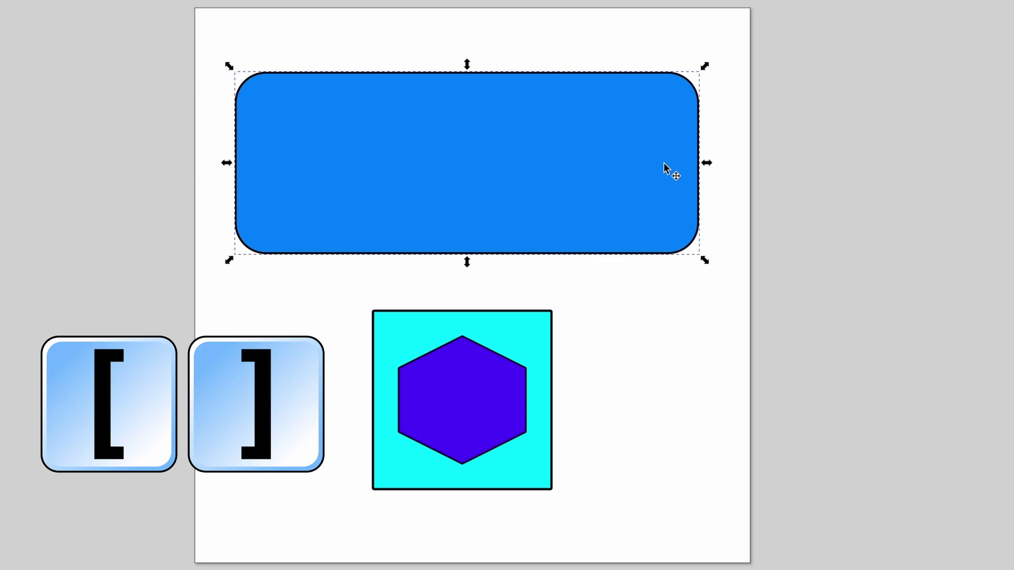
Rotate the rectangle three 15° steps clockwise, then back to horizontal.
key(bracketright)
key(bracketright)
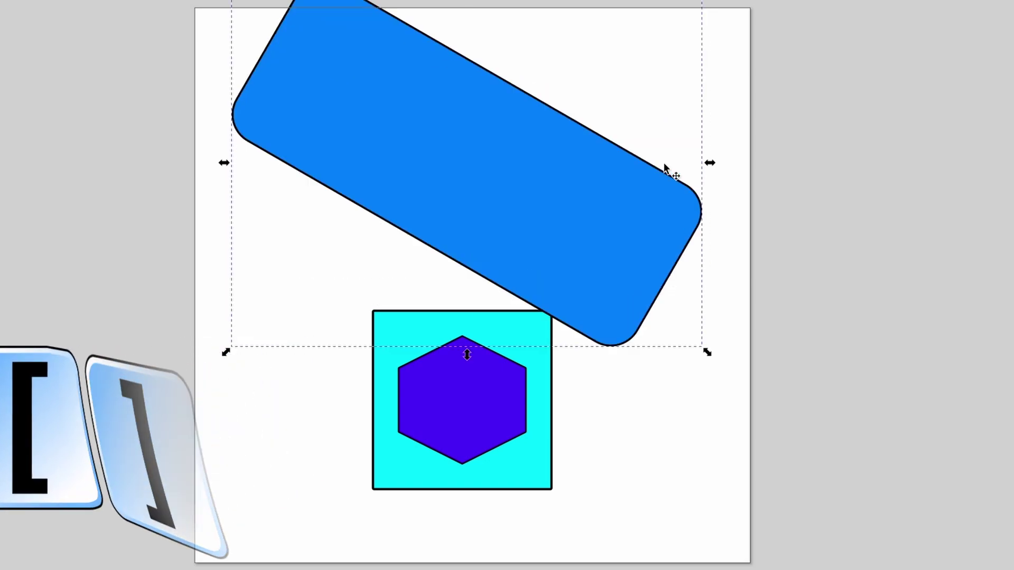
key(bracketright)
key(bracketright)
key(bracketright)
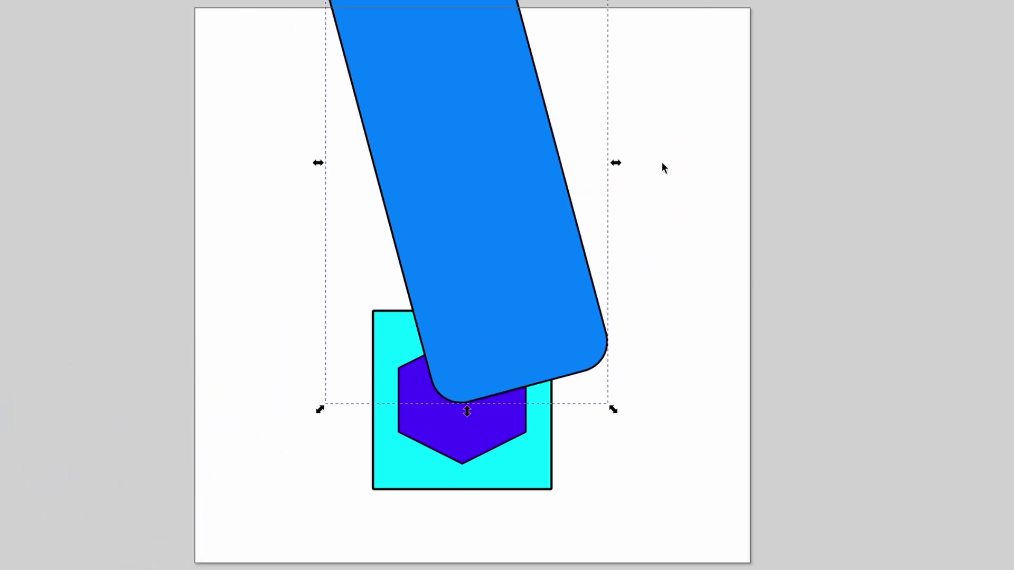
key(bracketright)
key(bracketleft)
key(bracketleft)
key(bracketleft)
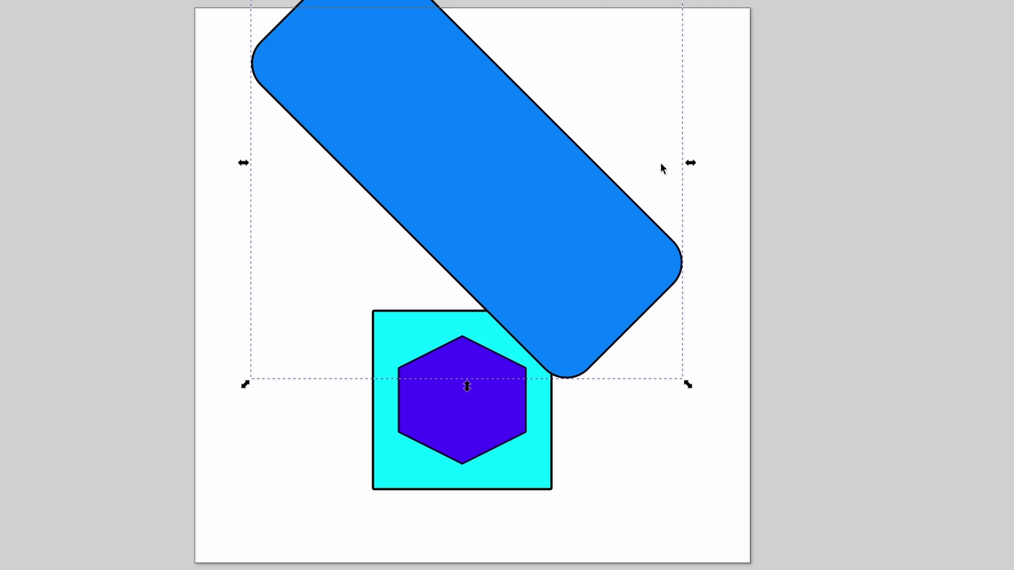
key(bracketleft)
key(bracketleft)
key(bracketleft)
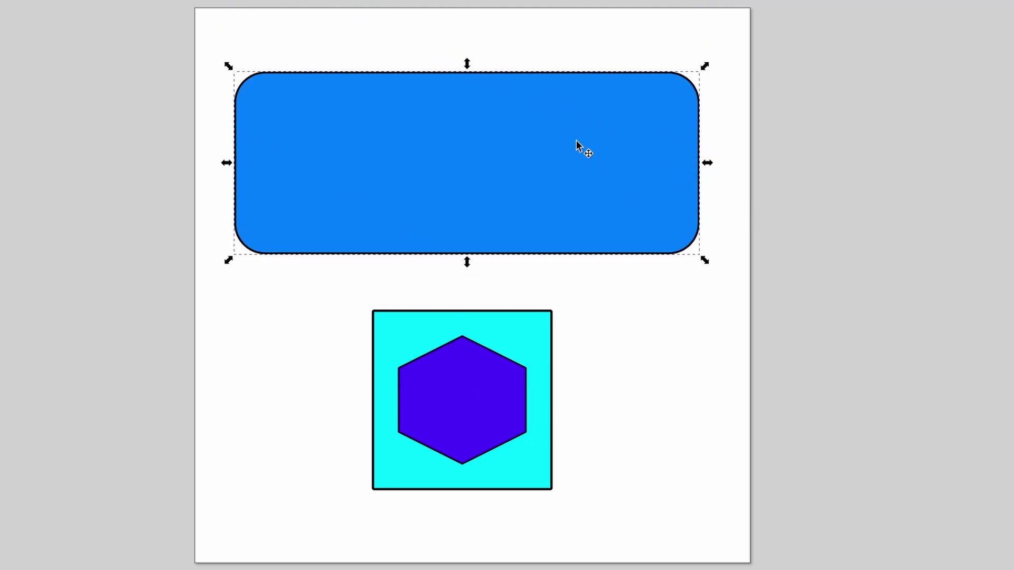
Enlarge the rectangle two steps around its centre, then shrink it one step.
key(greater)
key(greater)
key(greater)
key(greater)
key(greater)
key(greater)
key(greater)
key(greater)
key(greater)
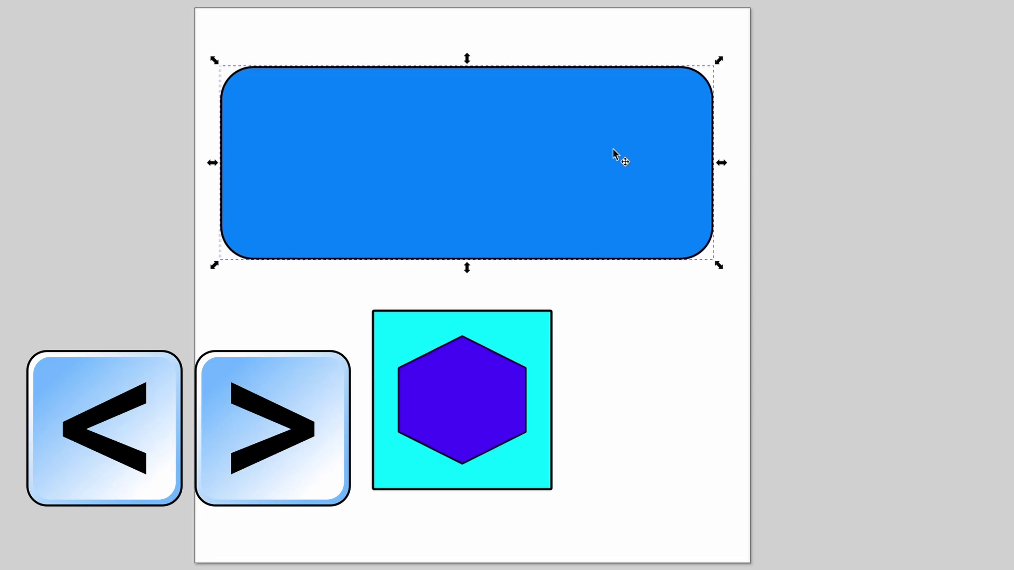
key(greater)
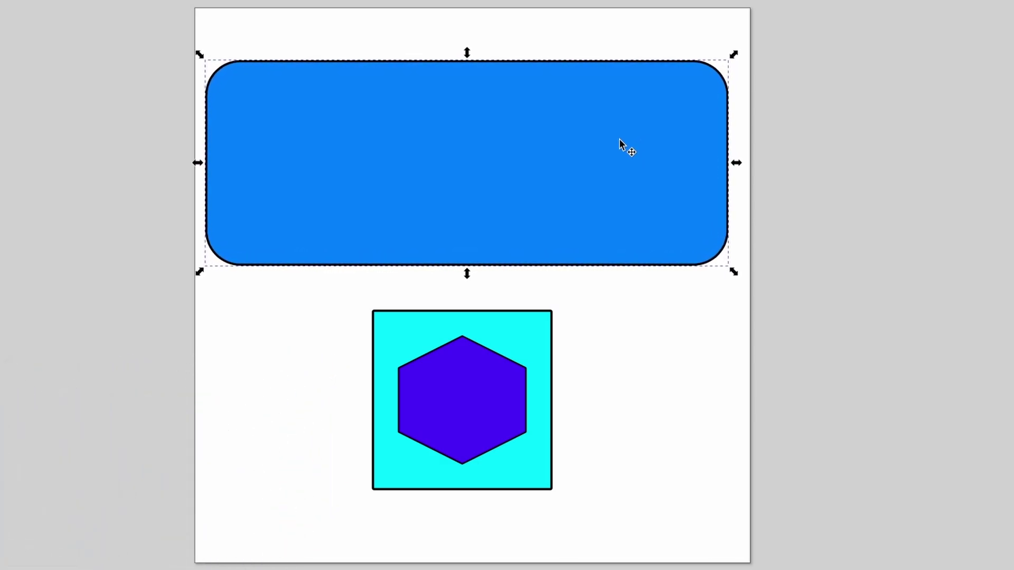
key(less)
key(less)
key(less)
key(less)
key(less)
key(less)
key(less)
key(less)
key(less)
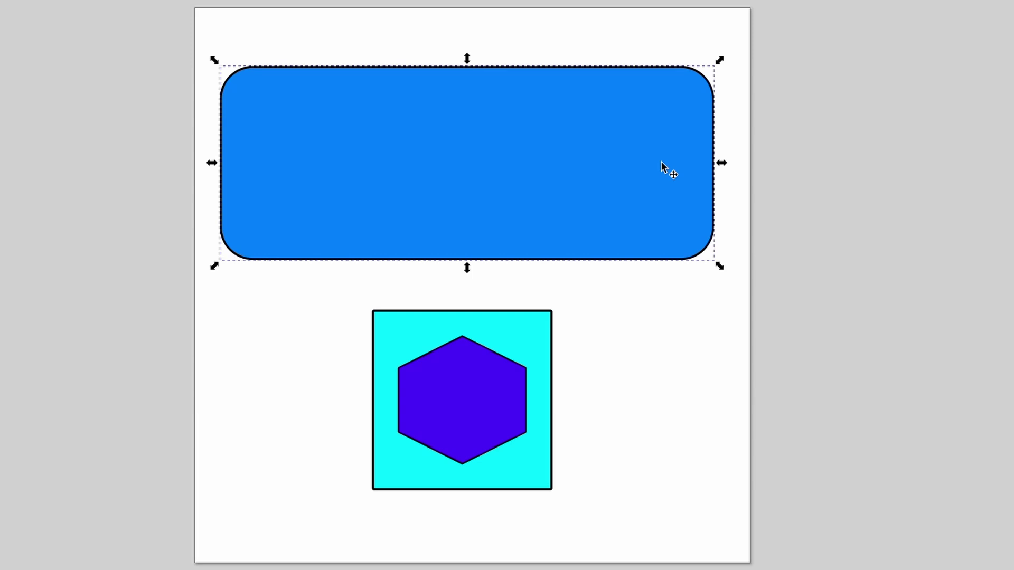